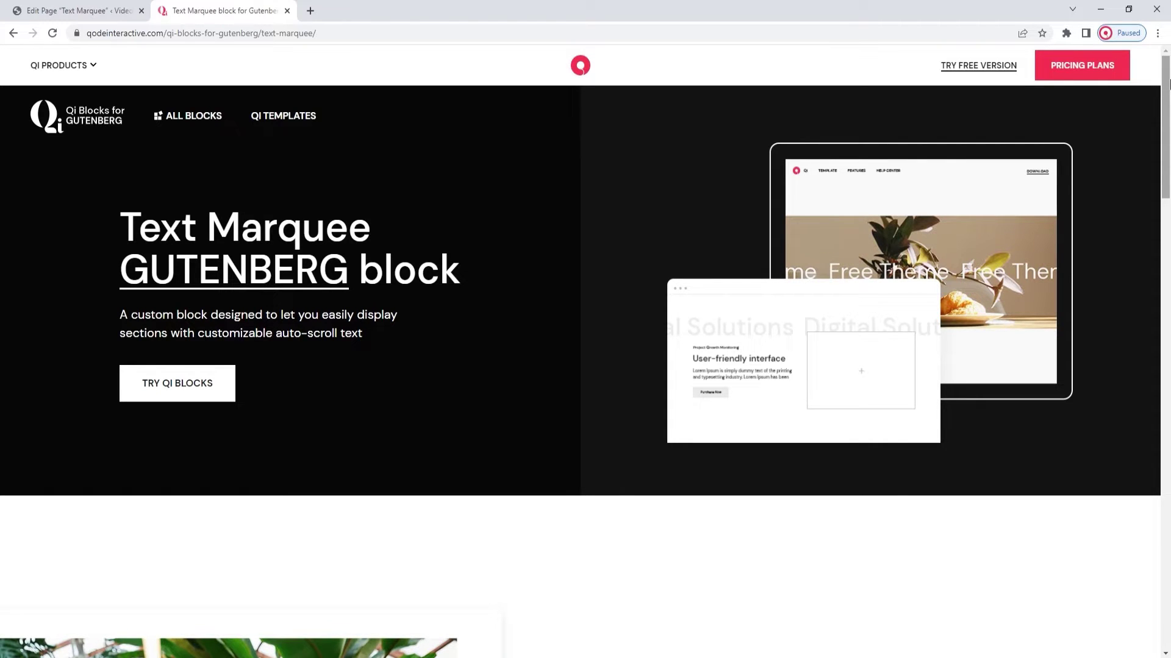
Scroll the Qode Text Marquee demo page down to its 'Simple & effective' section
drag(1168, 81, 1168, 186)
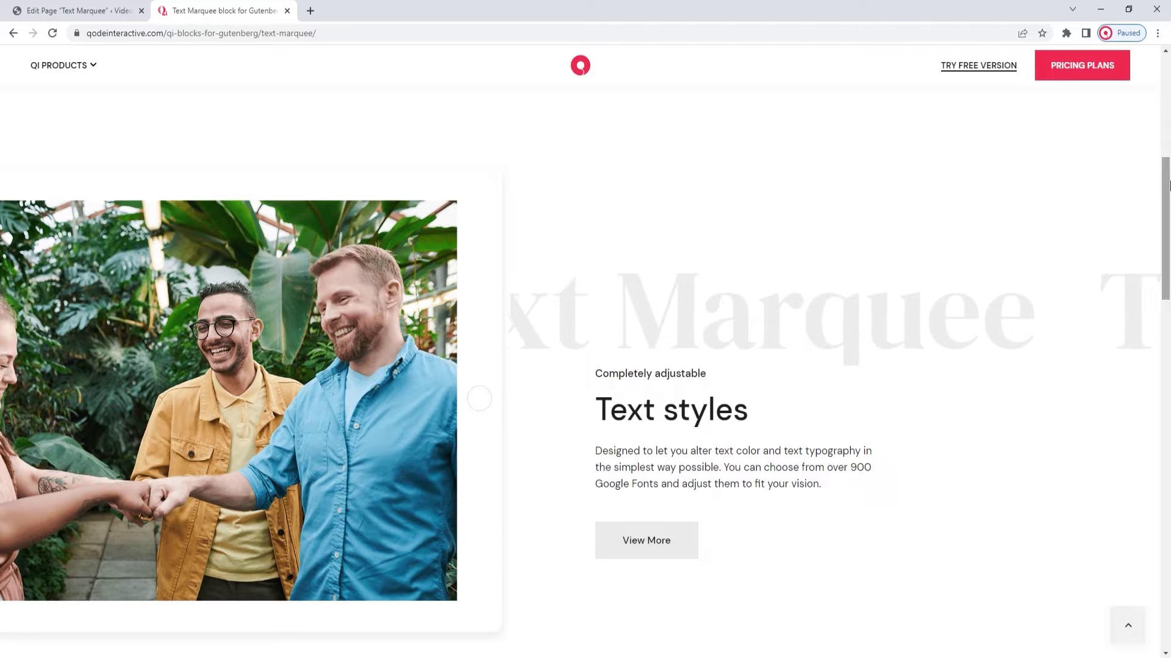
drag(1168, 186, 1168, 448)
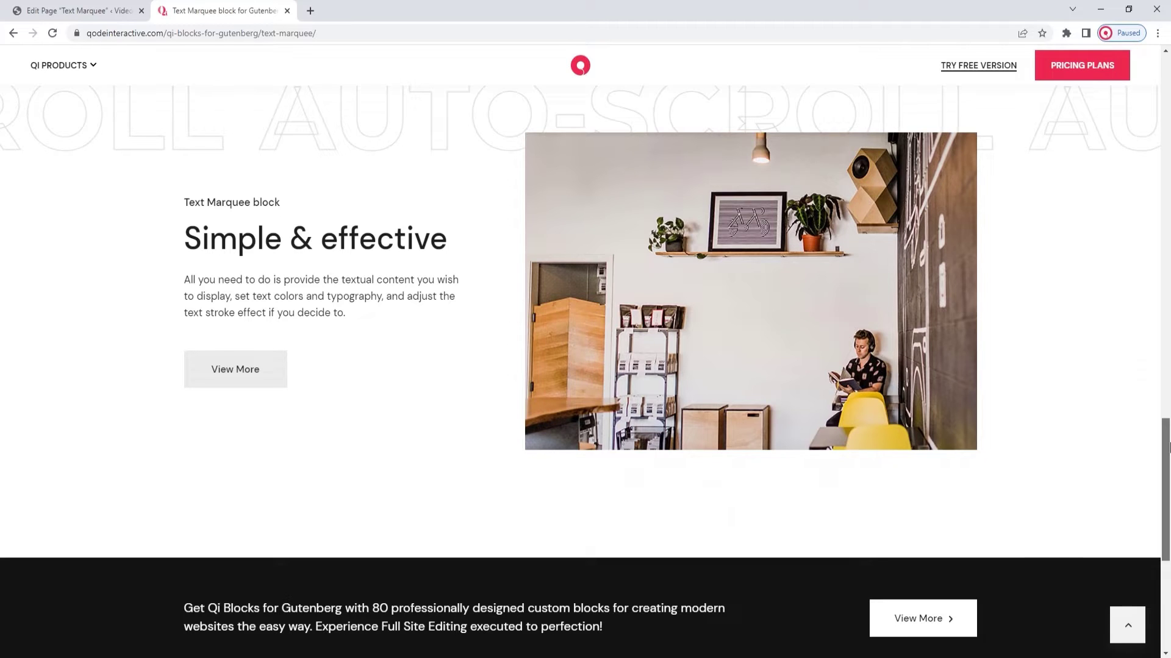
Go back to editing the Text Marquee page and browse the block library, then close it
click(107, 17)
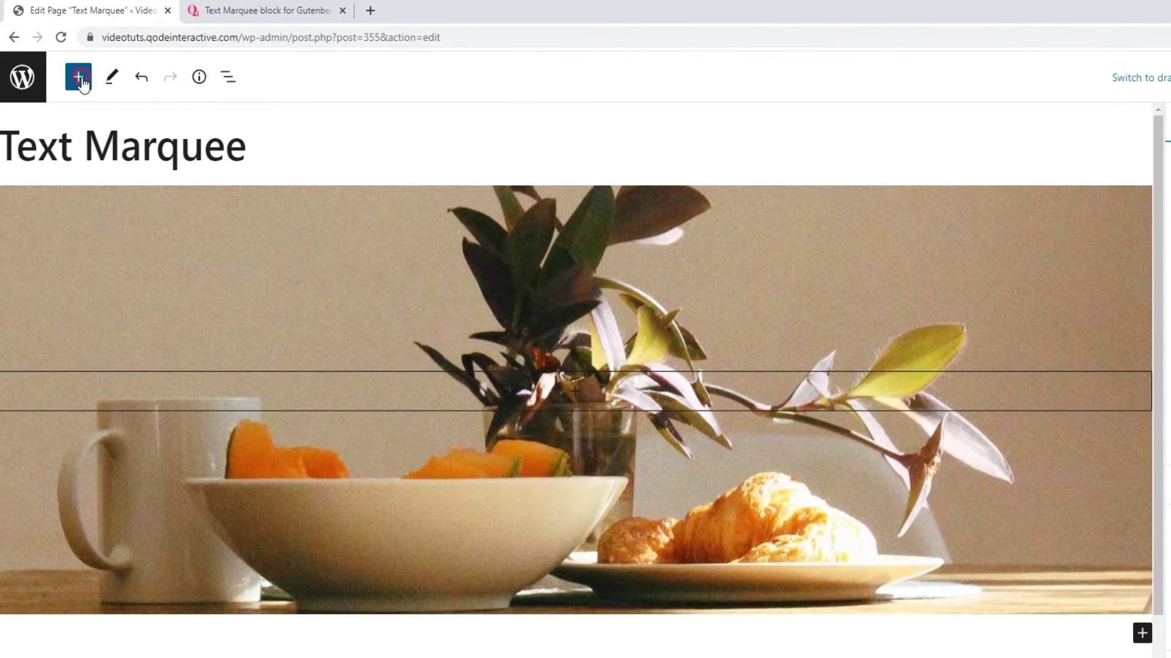
click(66, 66)
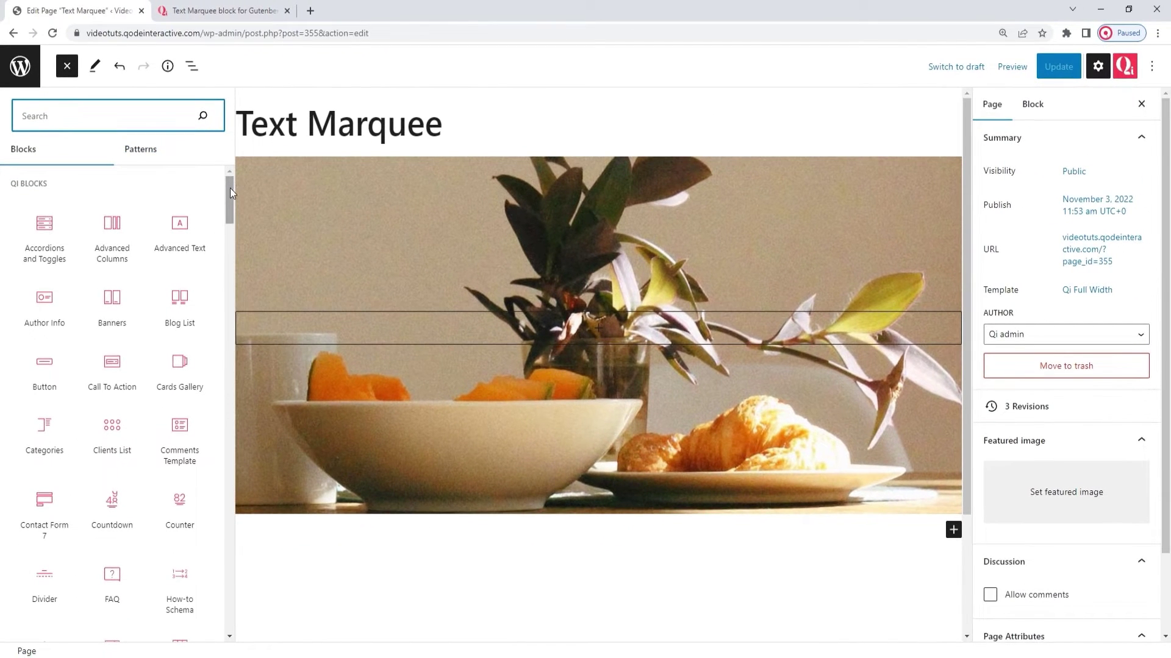
drag(229, 188, 241, 284)
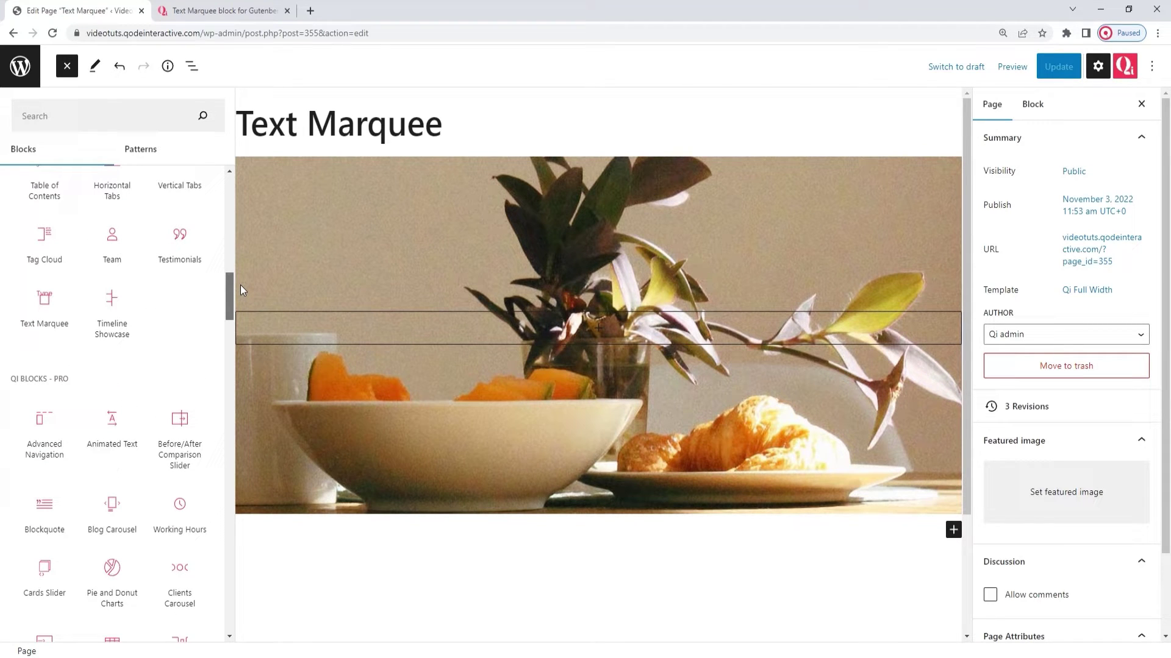
drag(240, 284, 227, 588)
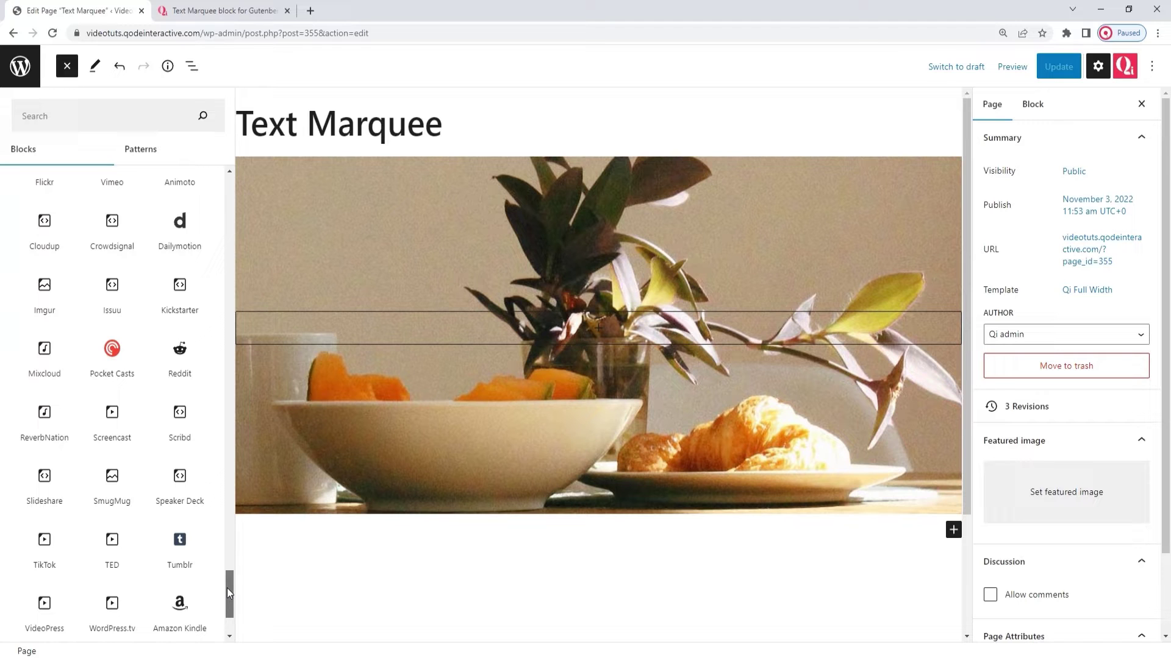
drag(227, 588, 226, 601)
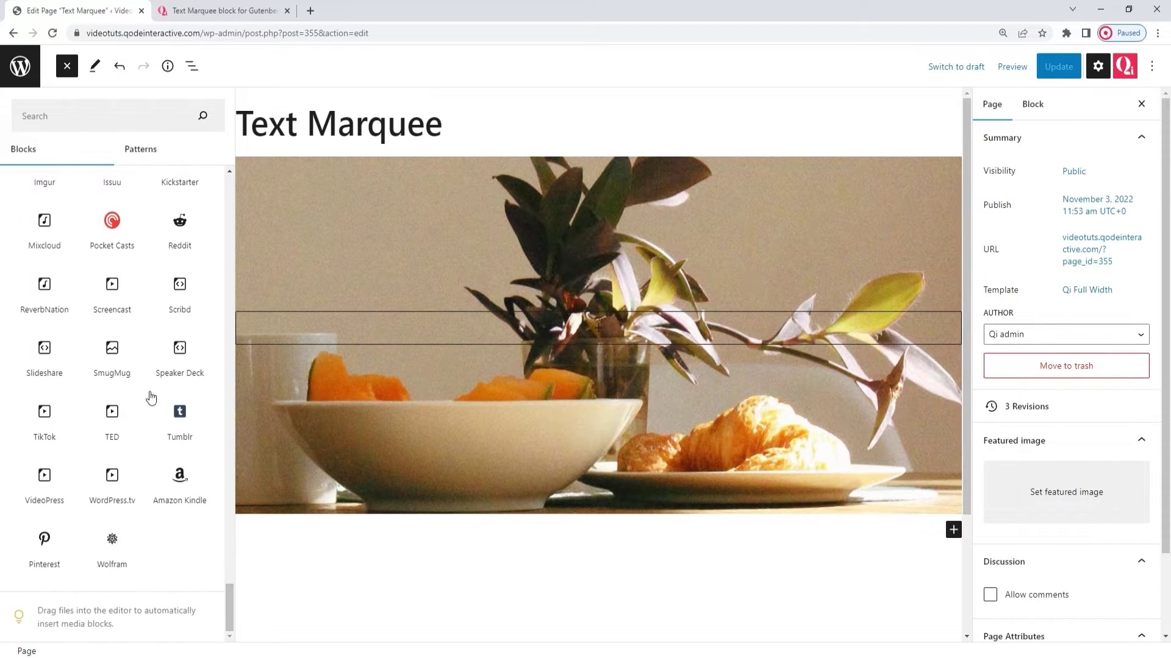
click(69, 67)
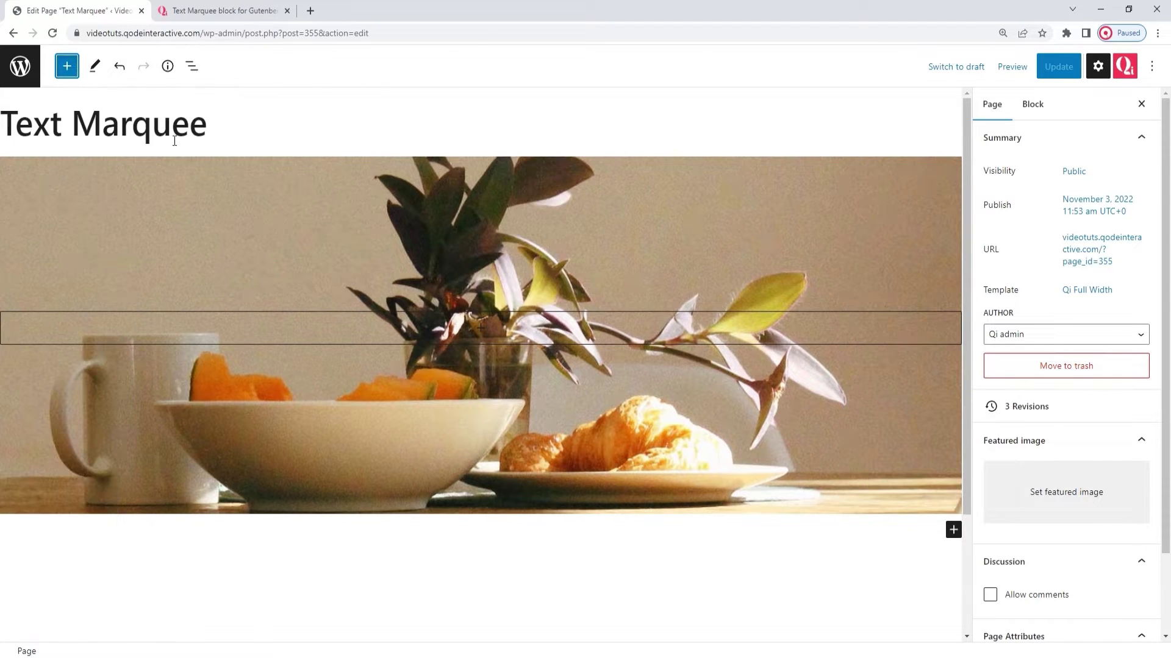
Select the background-image column and review its style and spacing, with 222 top and 243 bottom padding
click(392, 208)
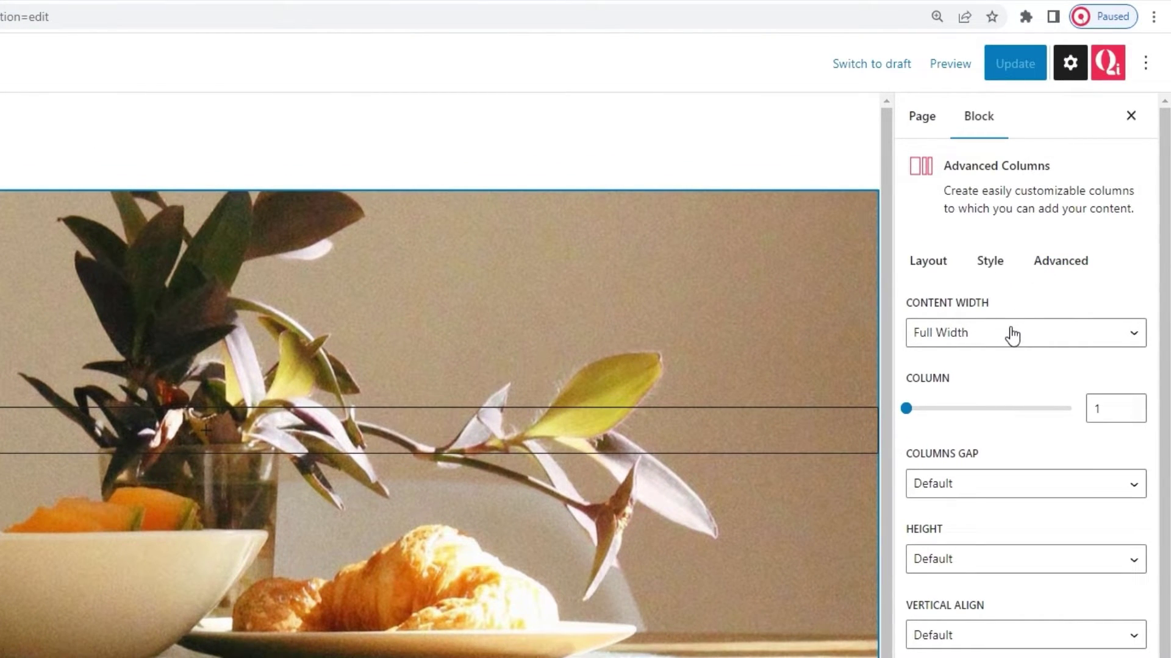
scroll(1012, 335, down, 1)
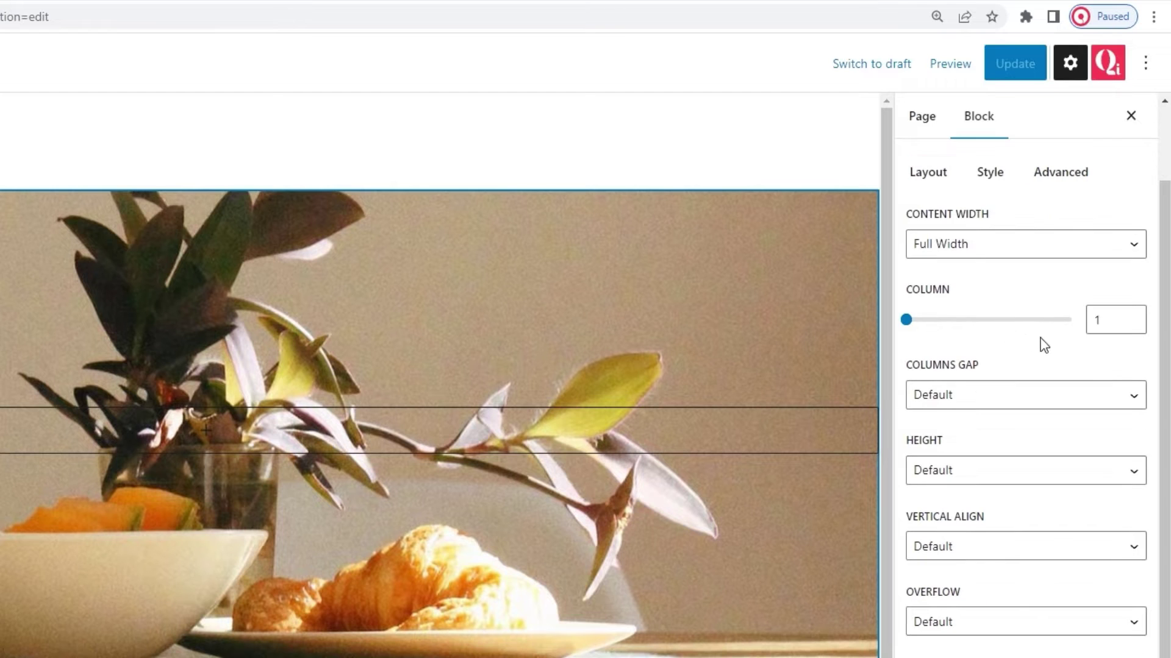
scroll(1040, 338, up, 1)
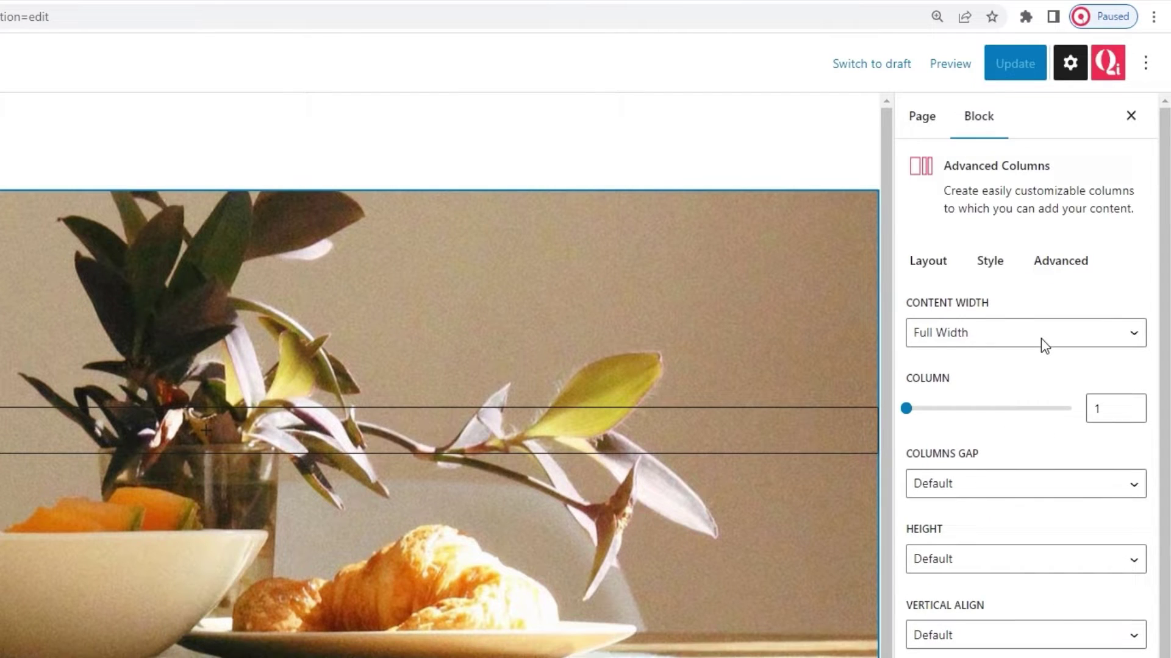
click(994, 262)
scroll(1027, 349, down, 2)
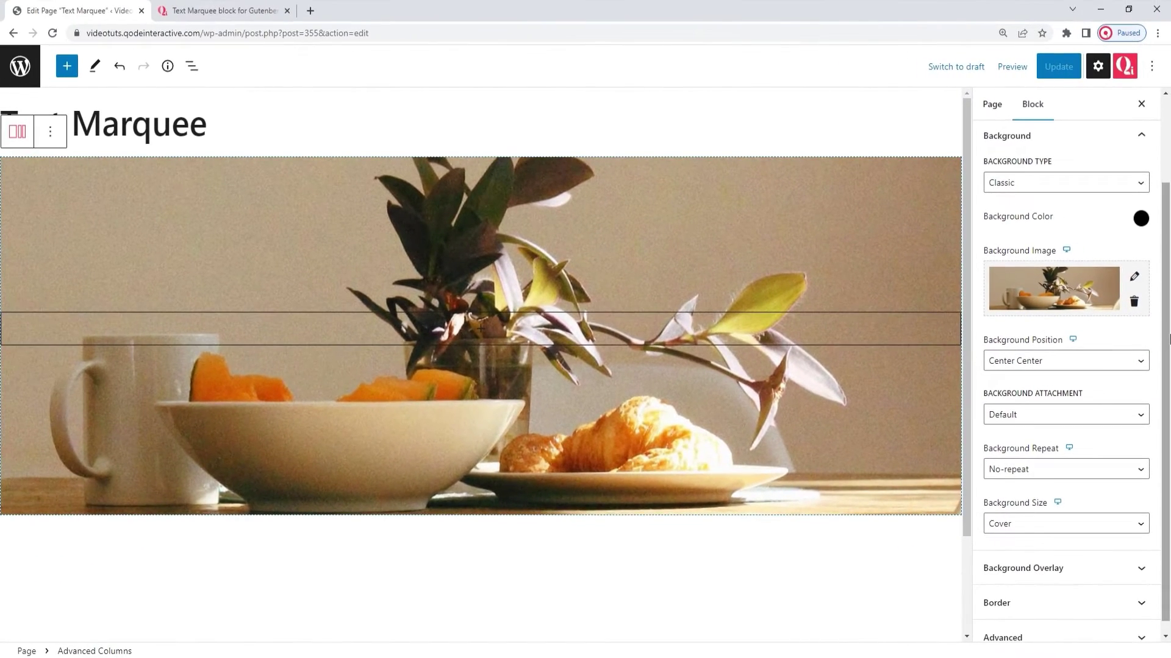
drag(1166, 335, 1169, 365)
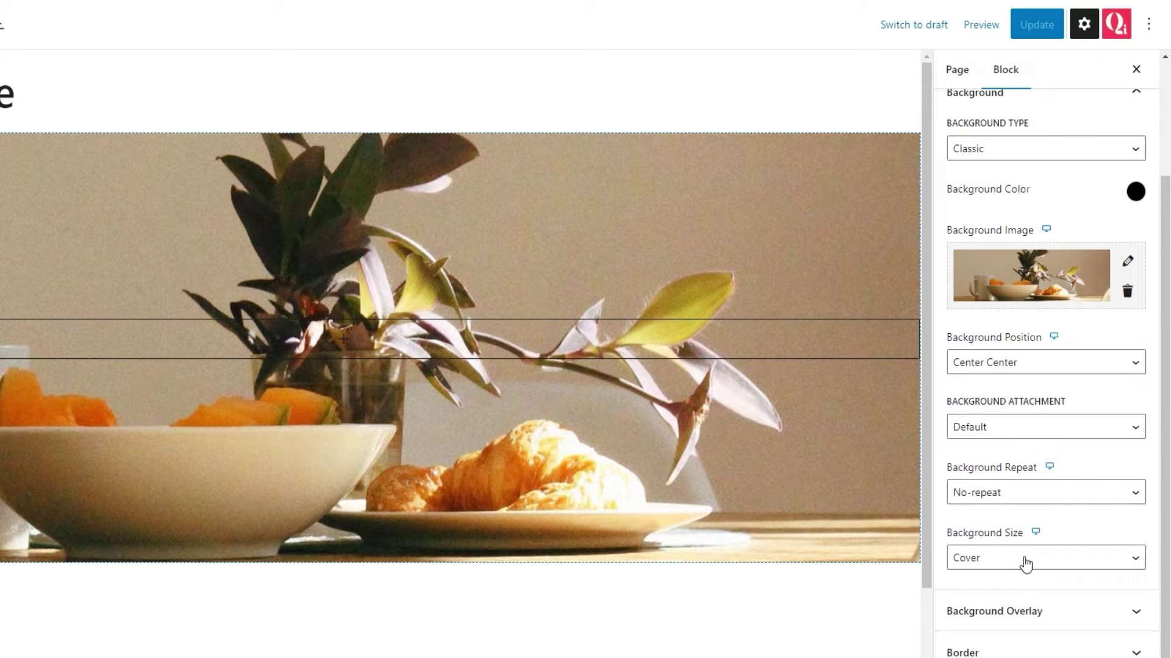
scroll(1165, 535, up, 2)
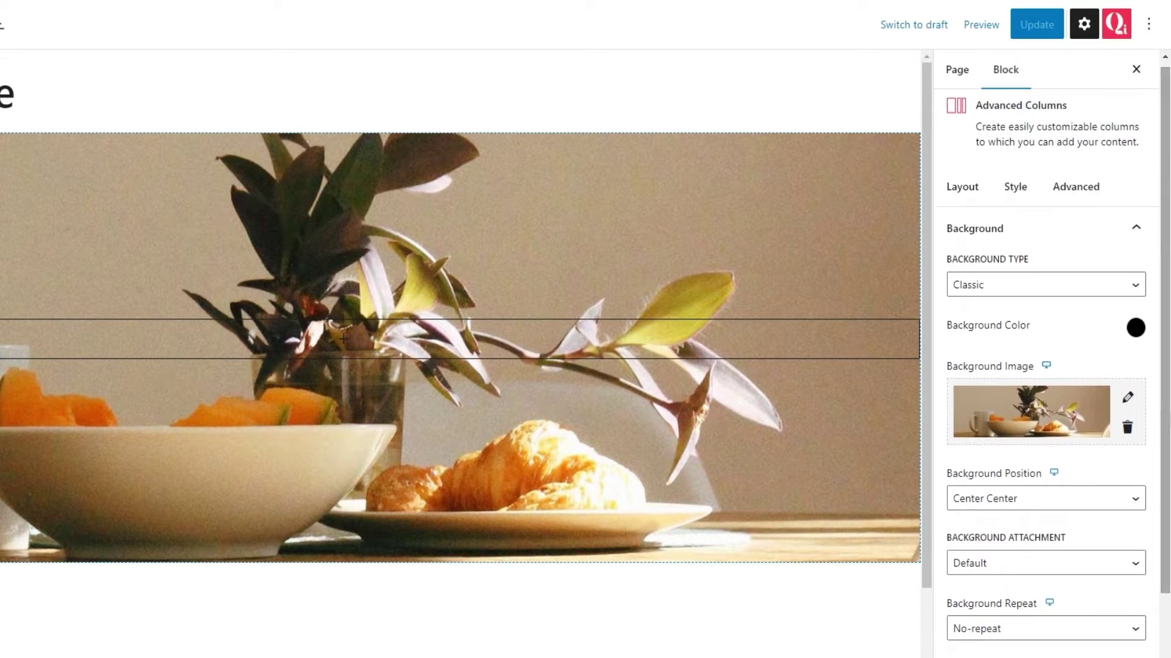
click(1092, 194)
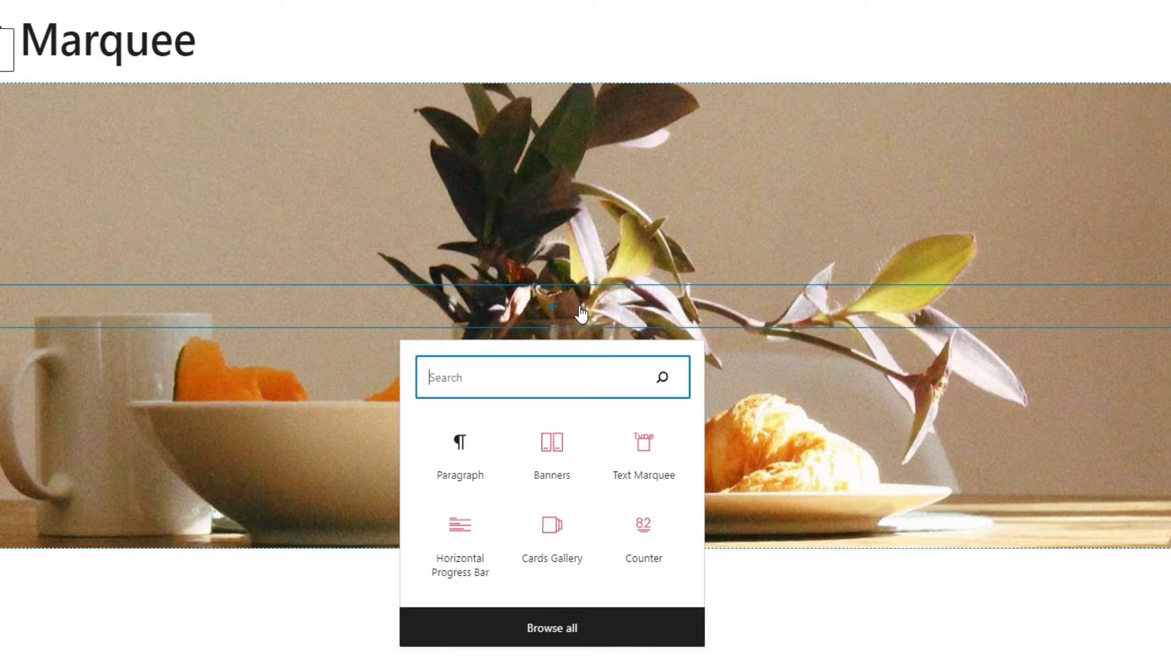
Insert a Text Marquee block into the image column's empty inner strip
click(644, 460)
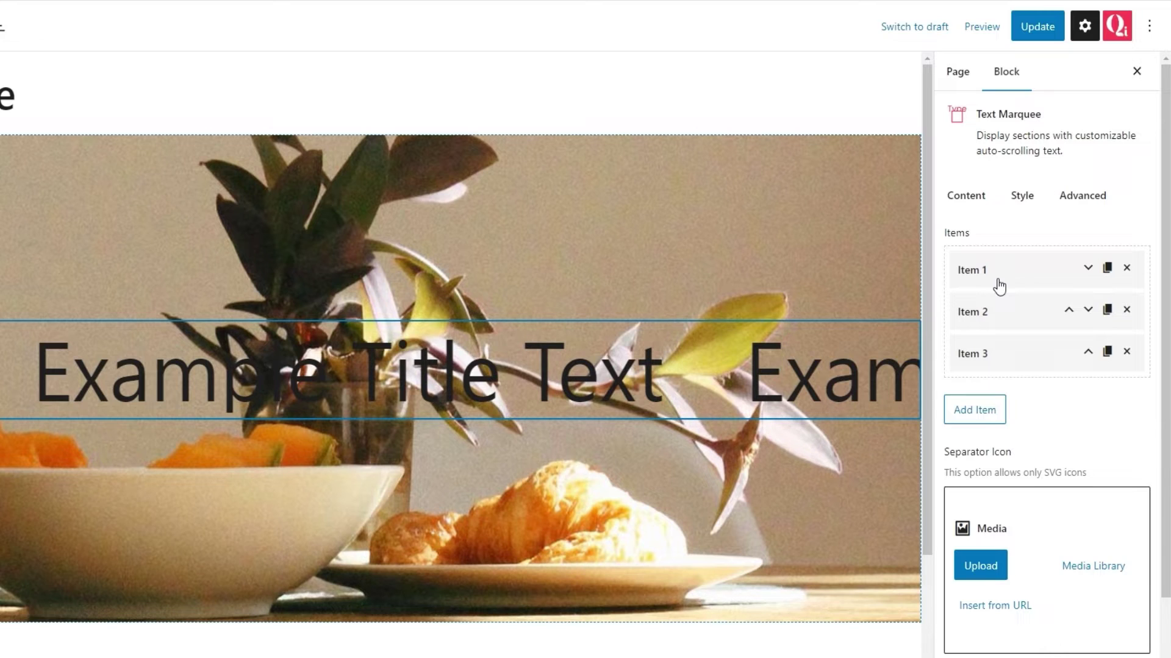
Replace the marquee's Item 1 text with 'Easy to Adjust'
click(980, 198)
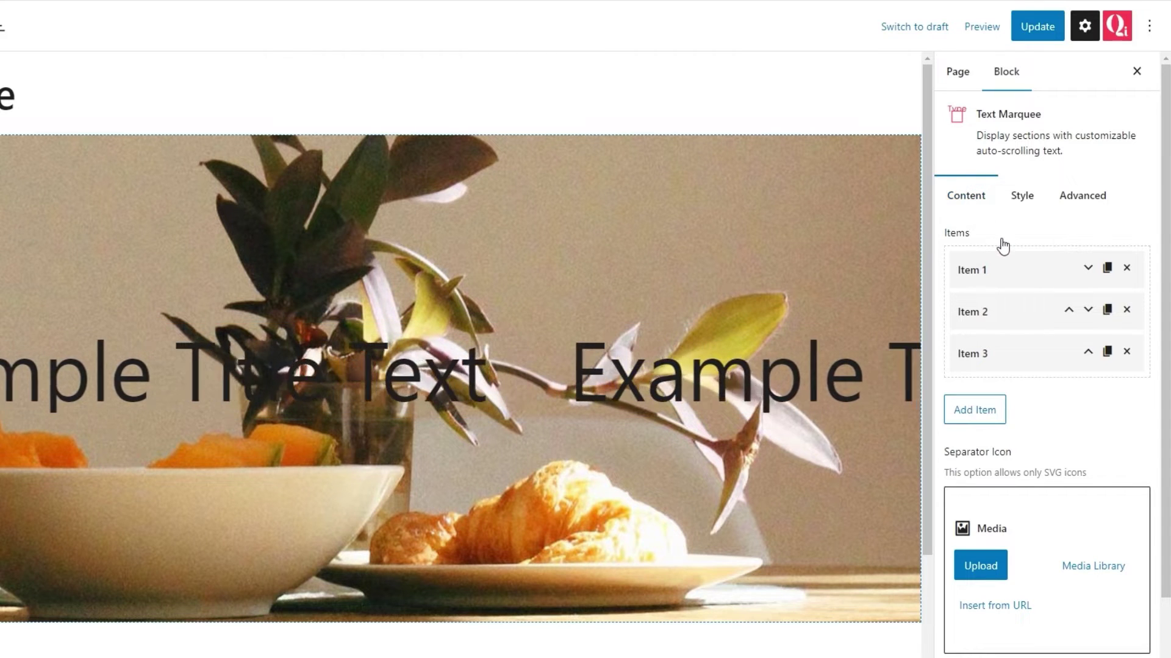
click(1009, 268)
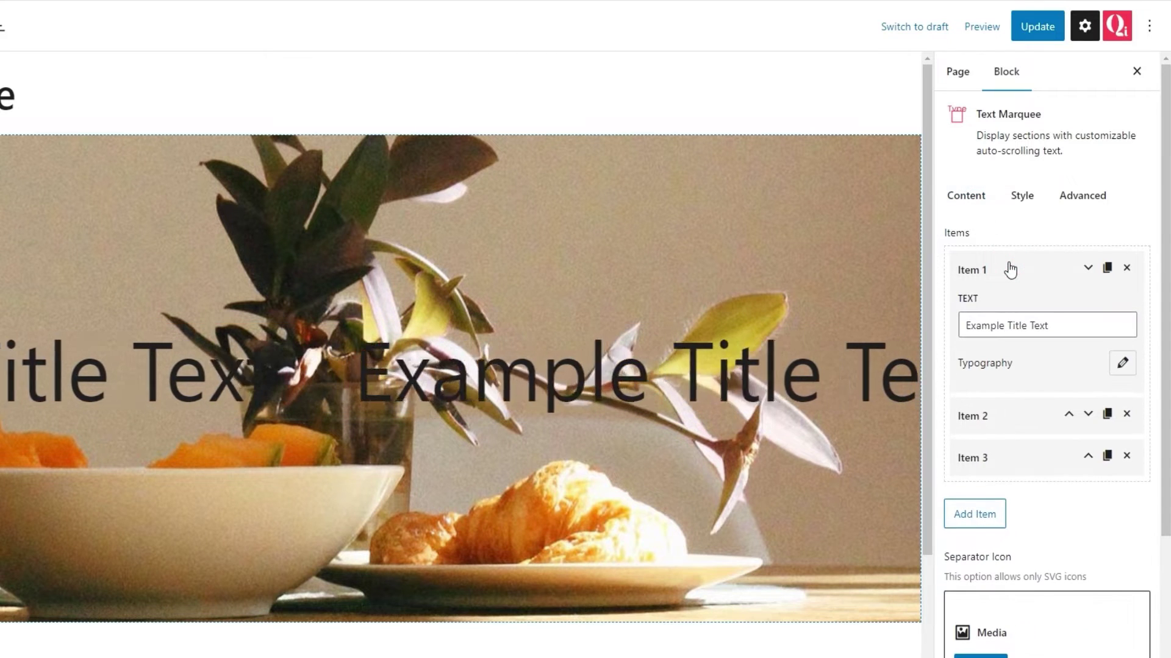
triple_click(988, 325)
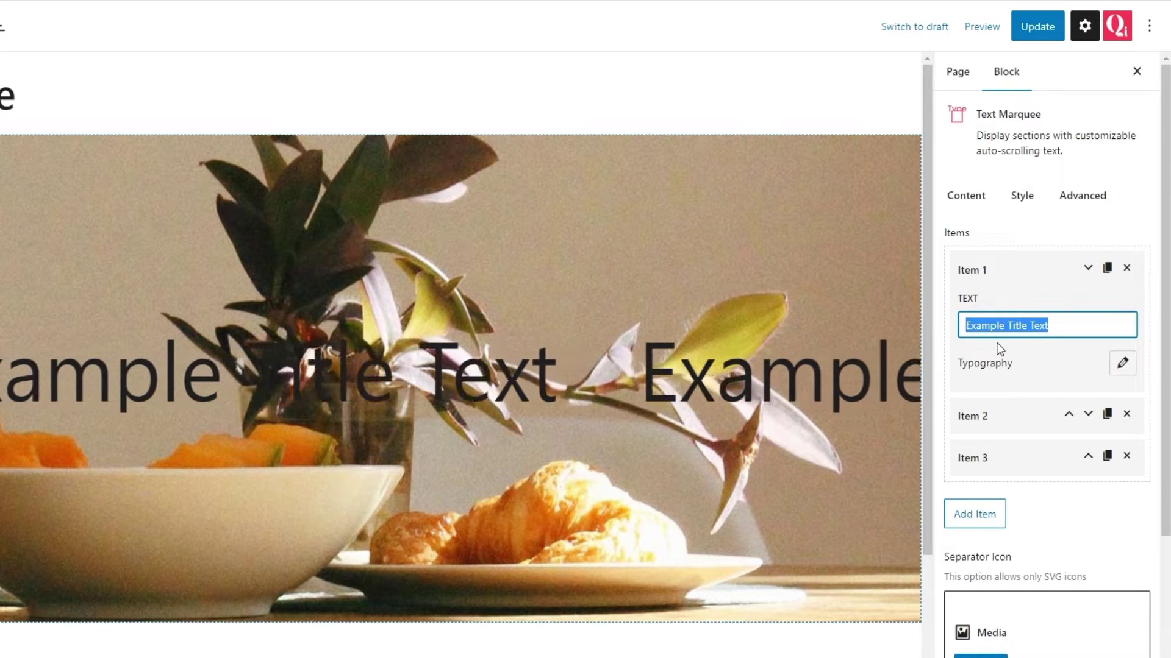
key(BackSpace)
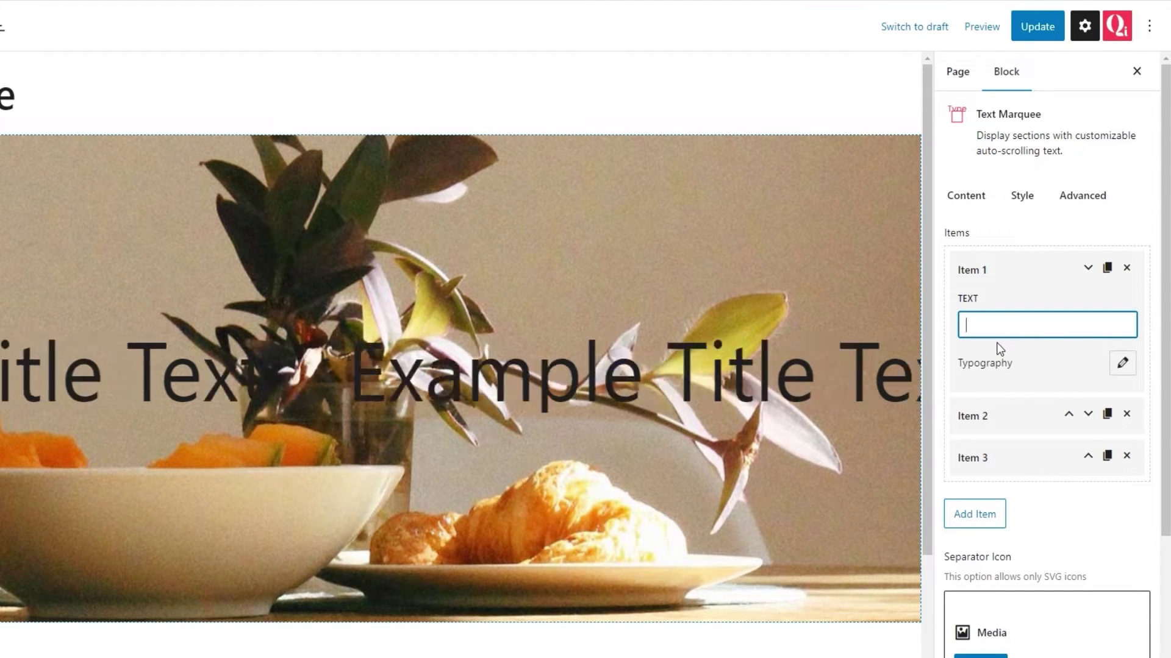
text(Easy to Adjust)
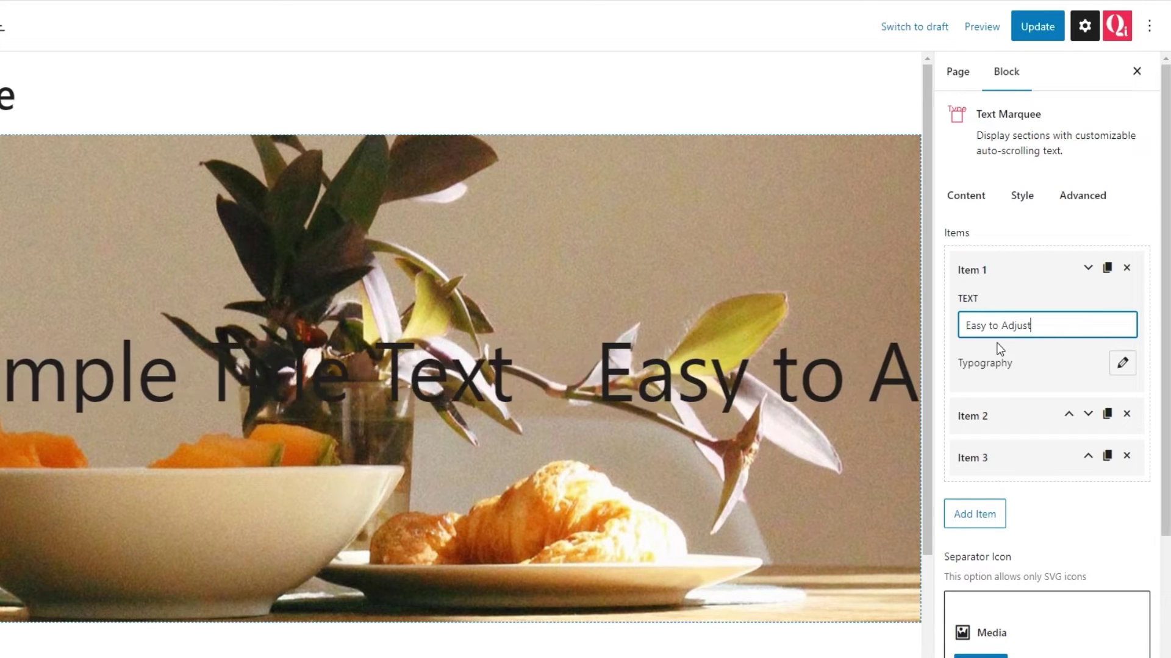
Open Item 1's typography options, browse font families without choosing one, and focus Font Size
click(1121, 364)
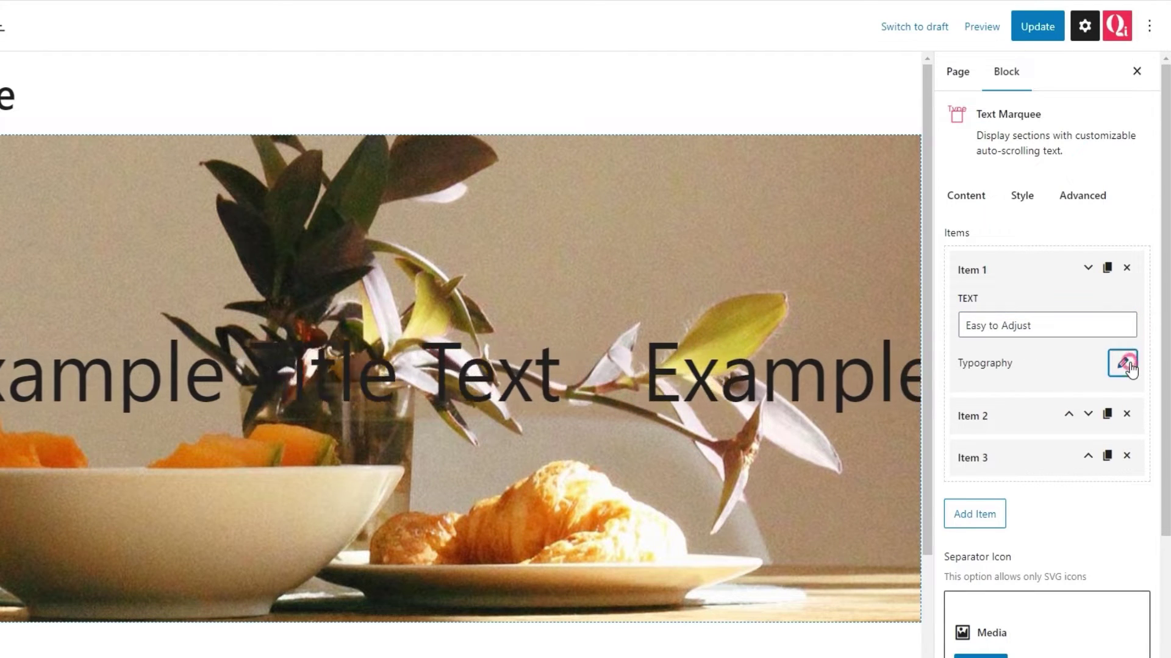
scroll(1120, 366, down, 2)
scroll(1043, 366, down, 2)
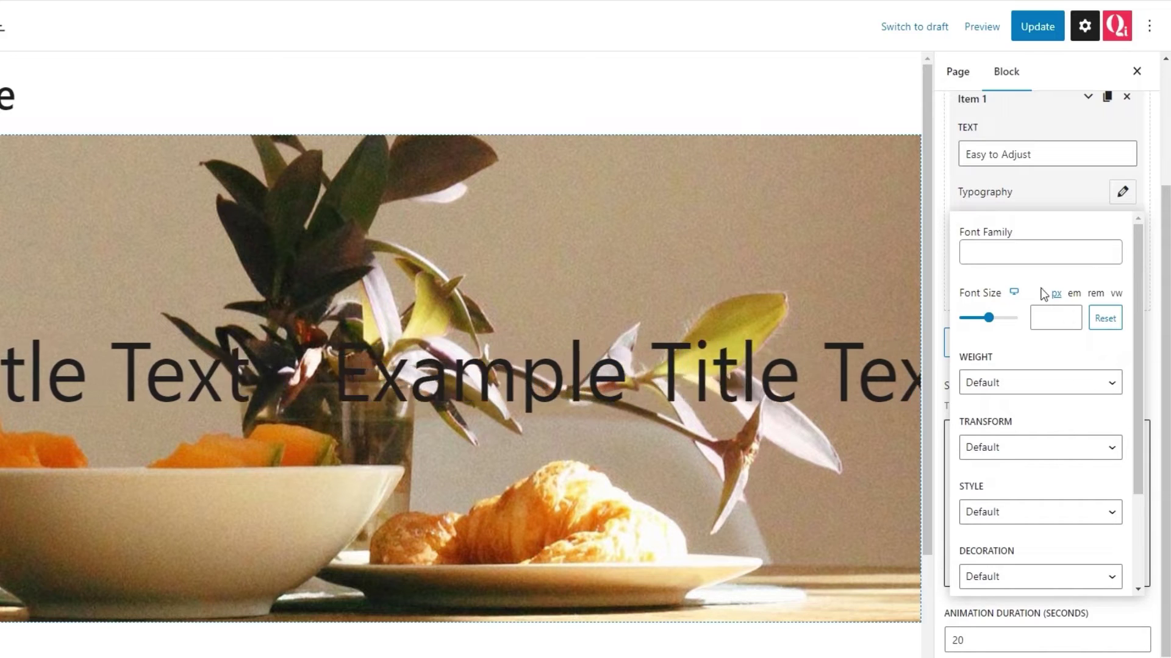
click(1025, 254)
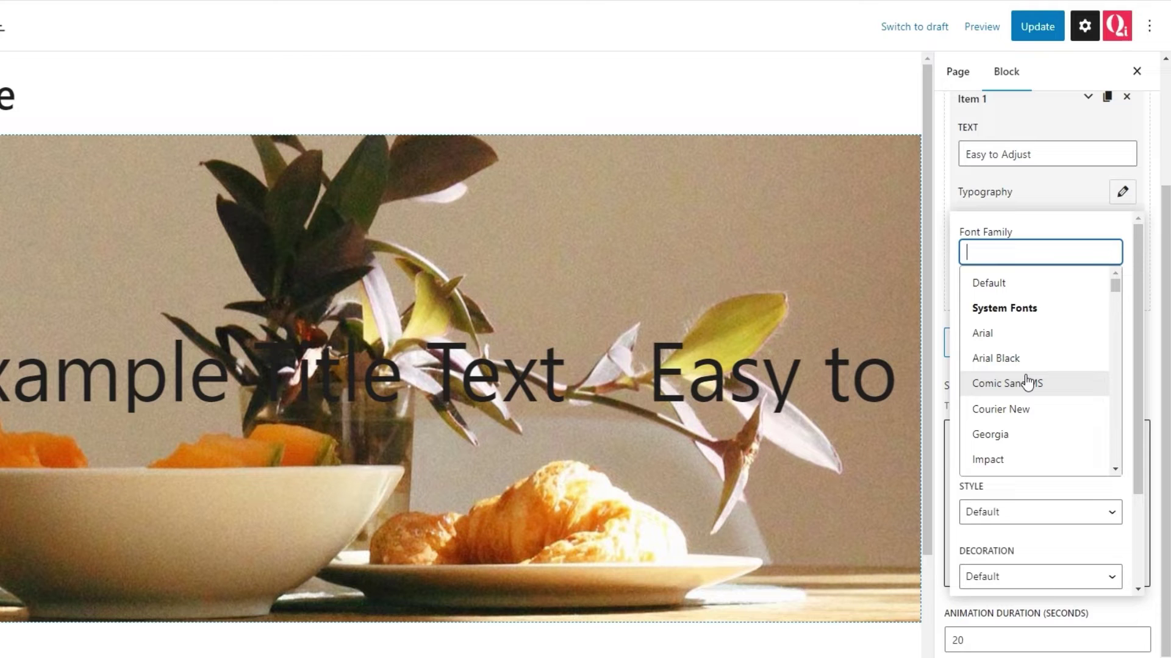
click(1075, 235)
click(1064, 318)
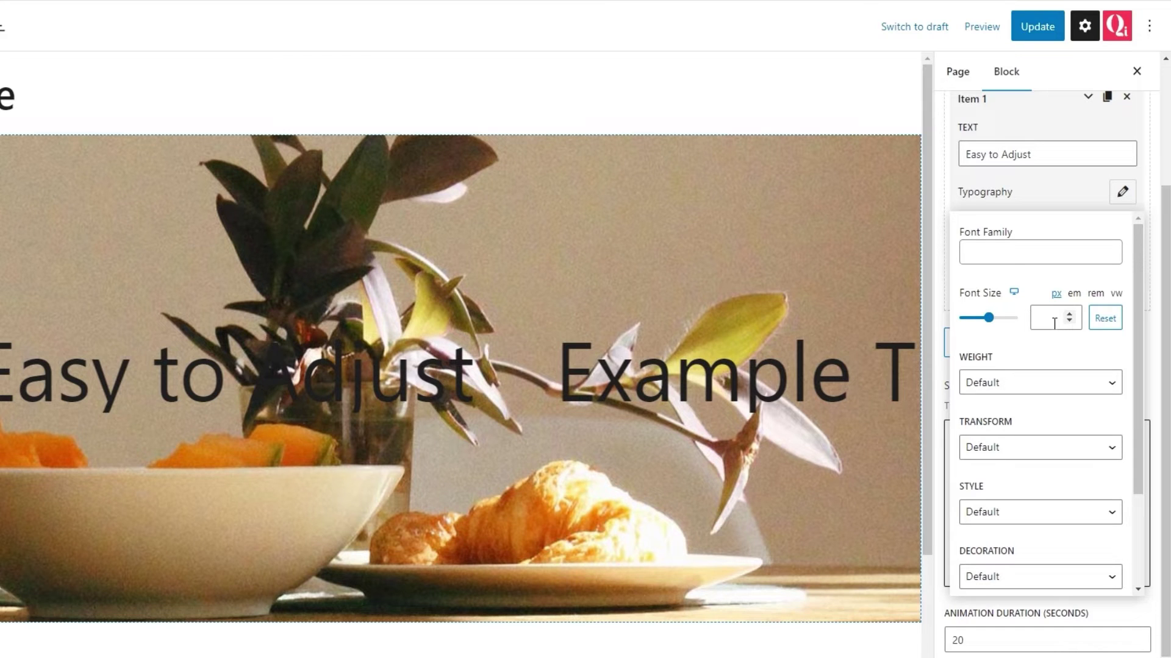
Check Item 1's font weight, text transform and font style choices, keeping each at Default
click(1062, 380)
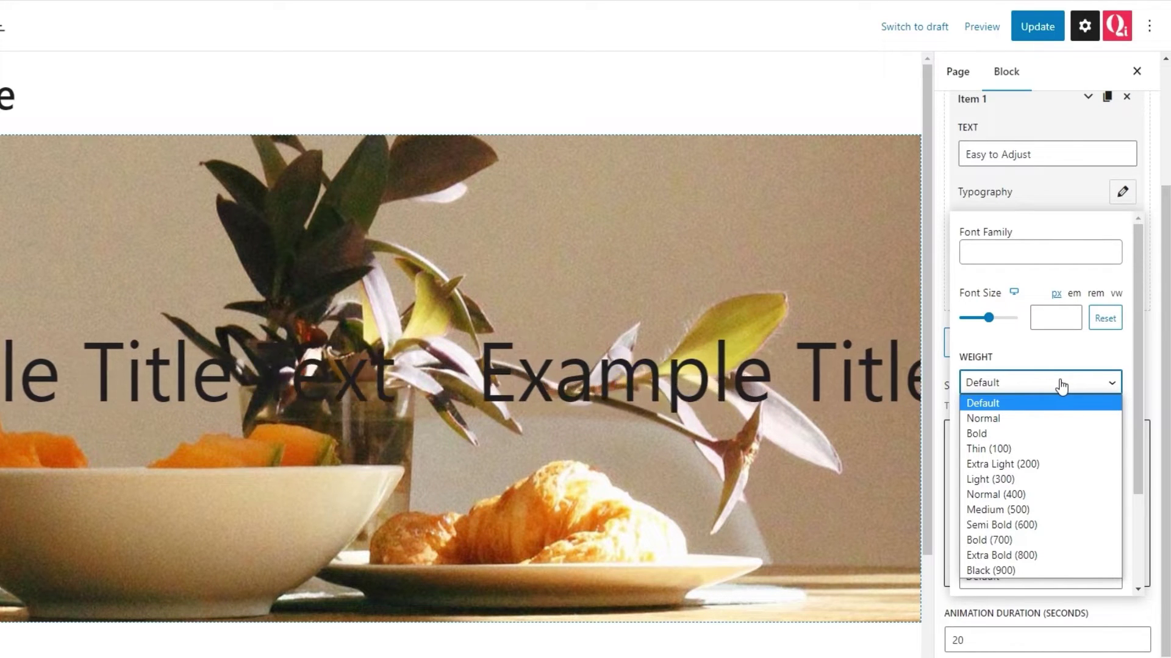
click(1061, 384)
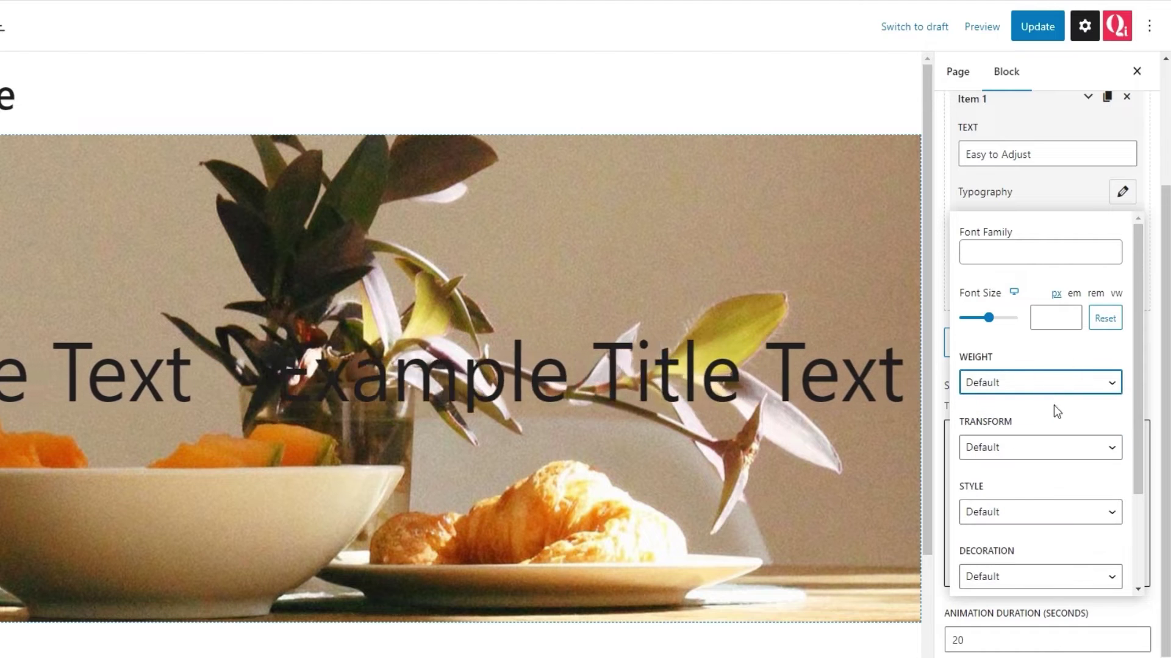
click(1053, 447)
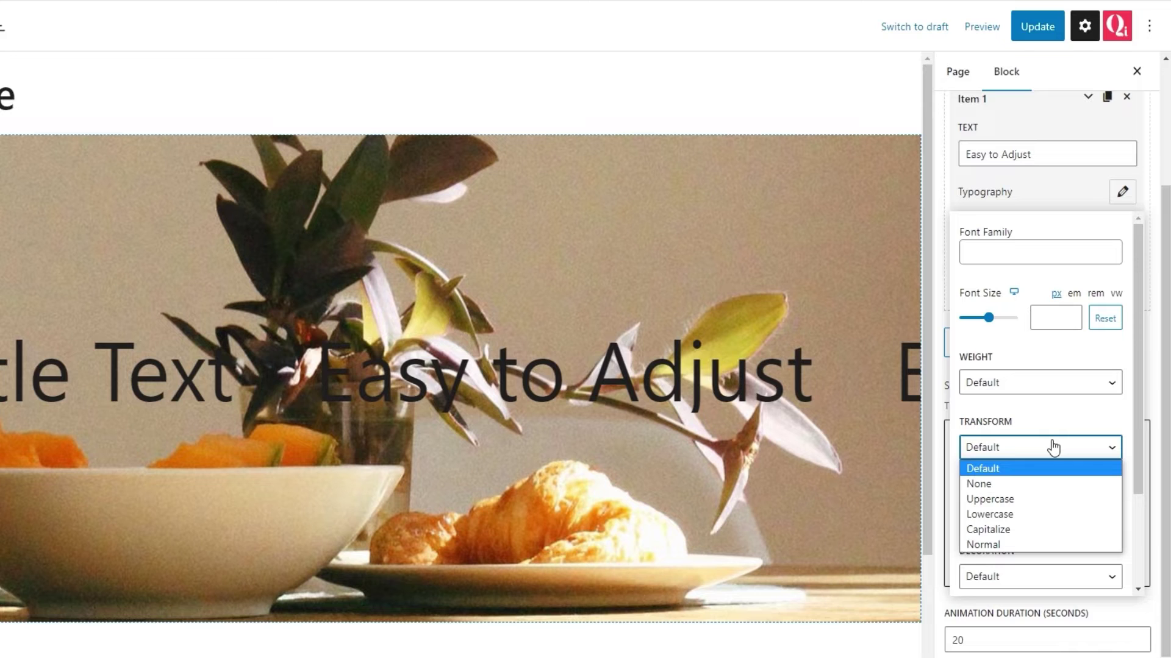
click(1054, 448)
click(1046, 517)
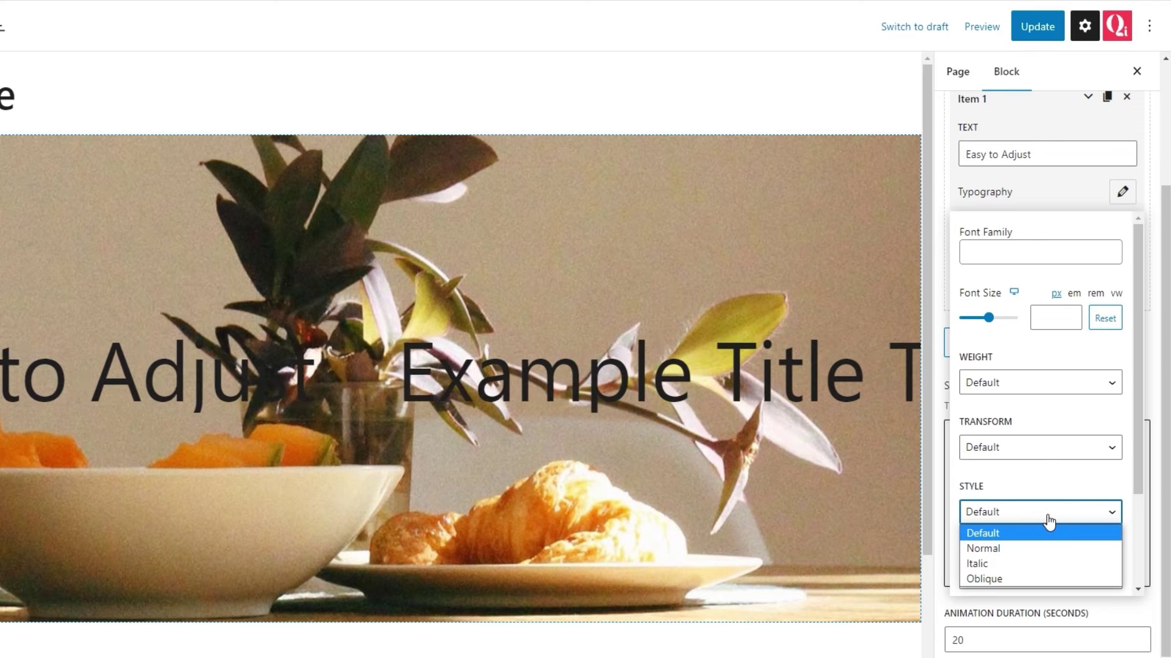
click(1049, 523)
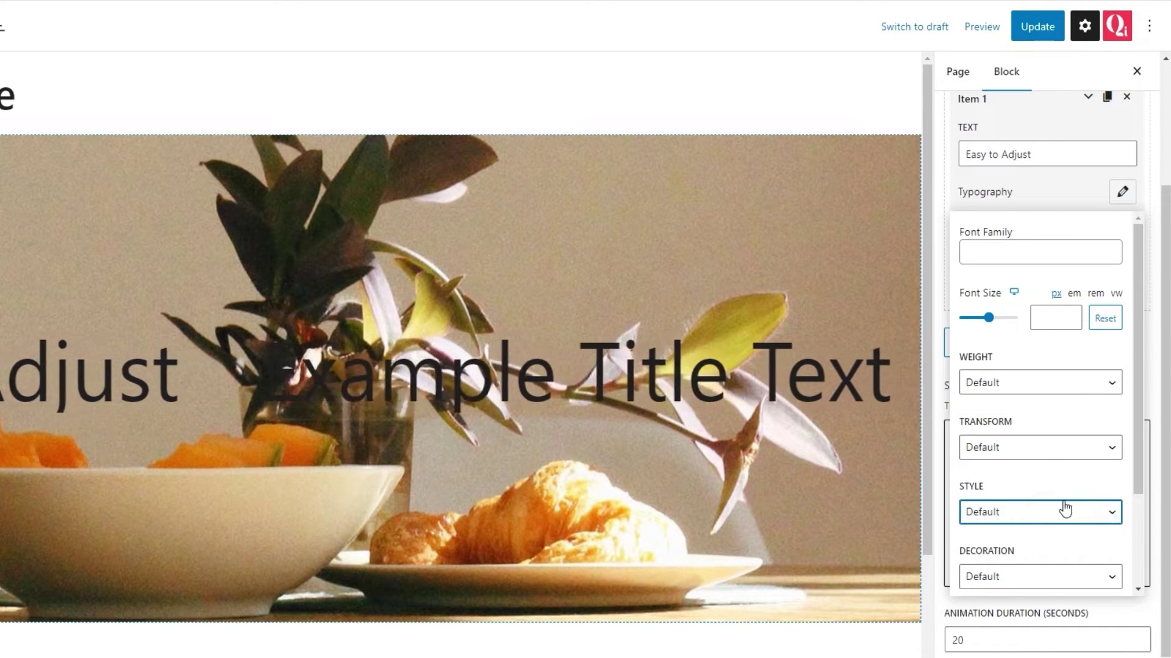
Keep text decoration at Default and review the Line Height and Letter Spacing options
scroll(1058, 506, down, 1)
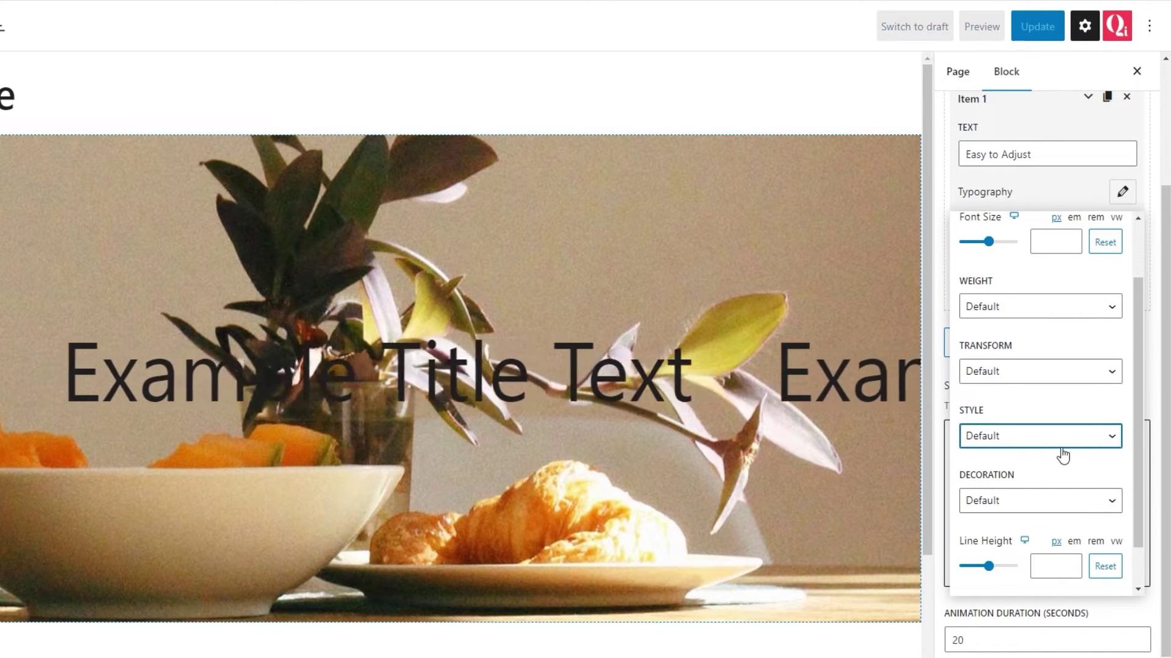
click(1047, 505)
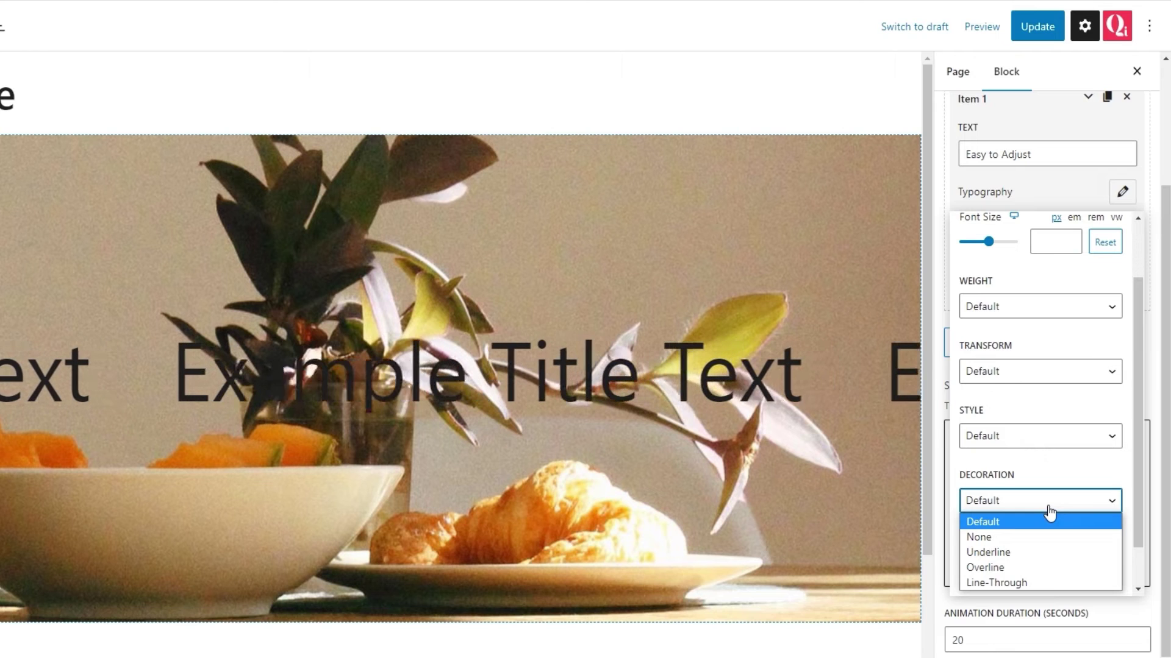
click(1049, 522)
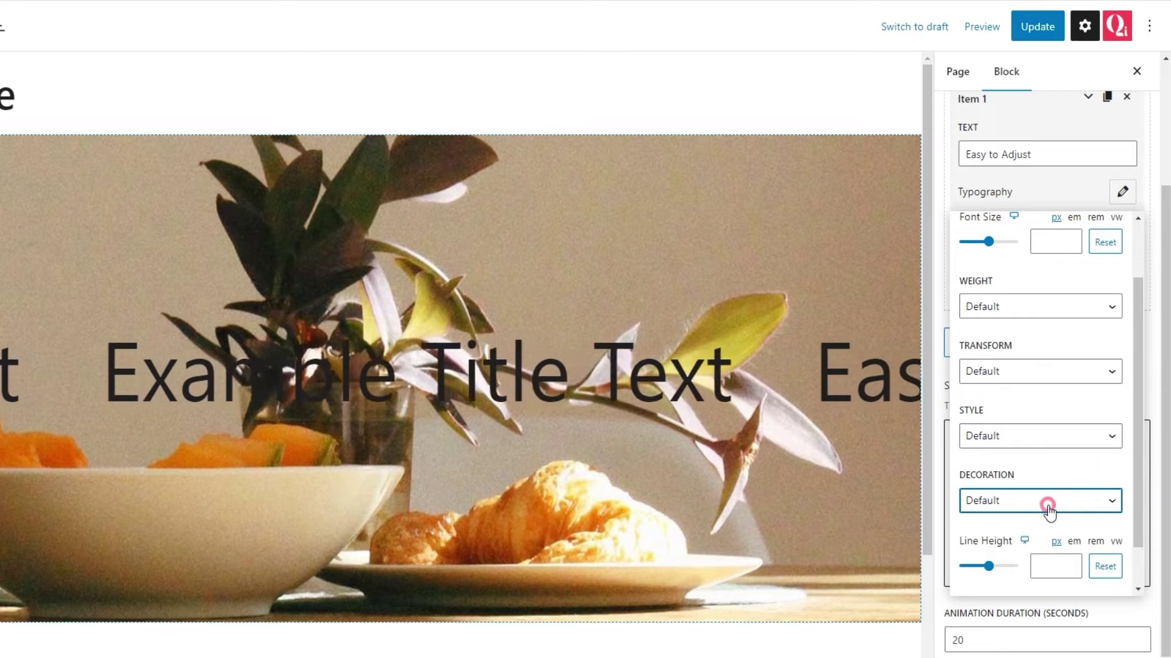
scroll(1048, 510, down, 1)
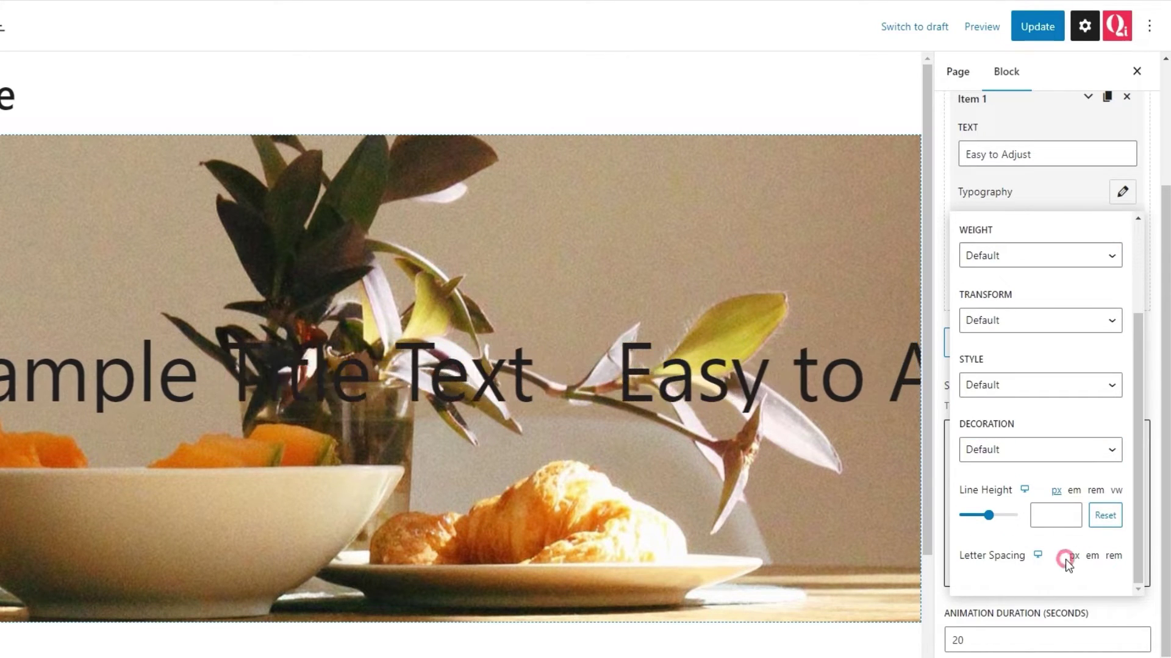
scroll(1068, 557, down, 1)
scroll(1079, 501, down, 1)
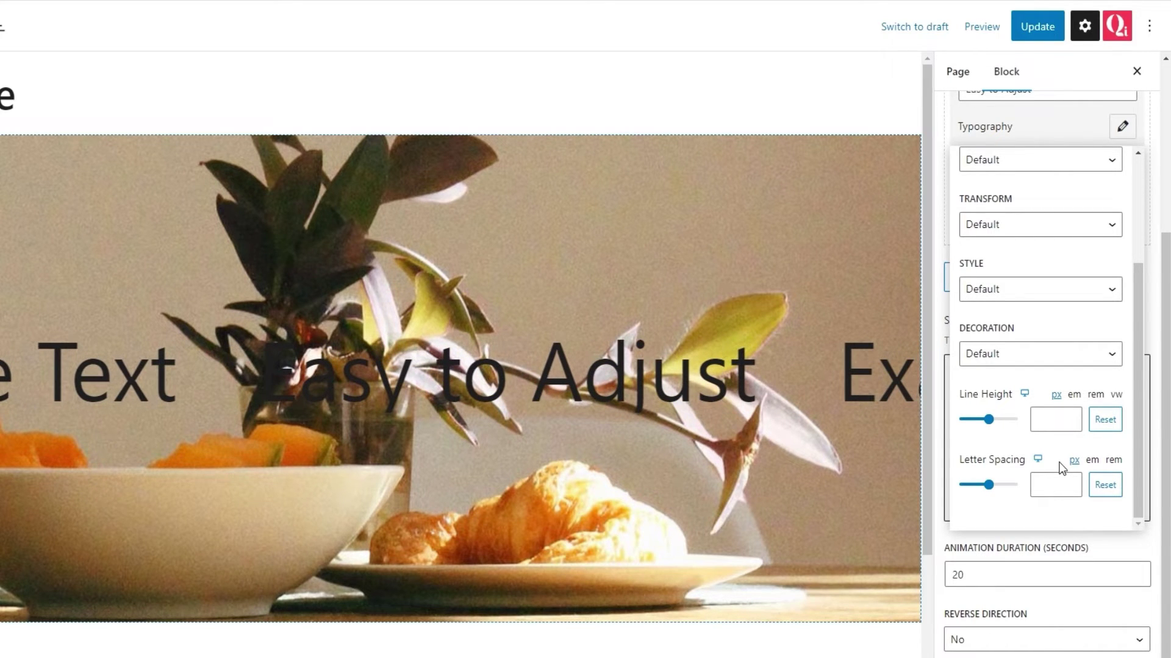
scroll(1062, 463, up, 3)
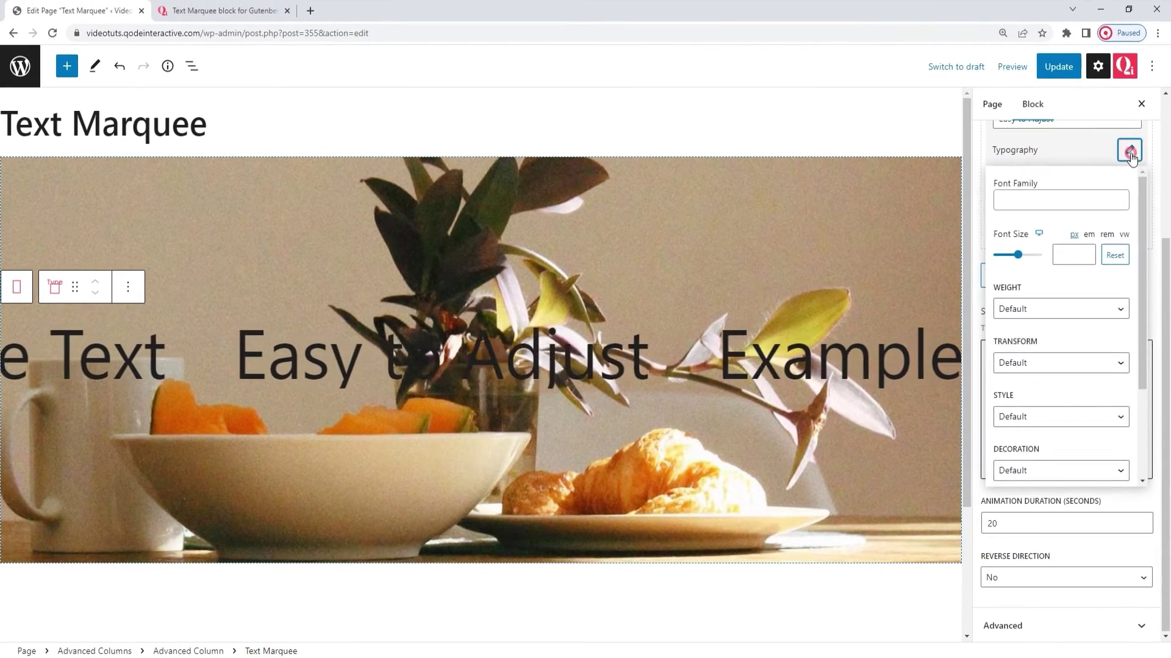
Close Item 1's typography popover and expand Item 2, reviewing the four marquee items
click(1126, 144)
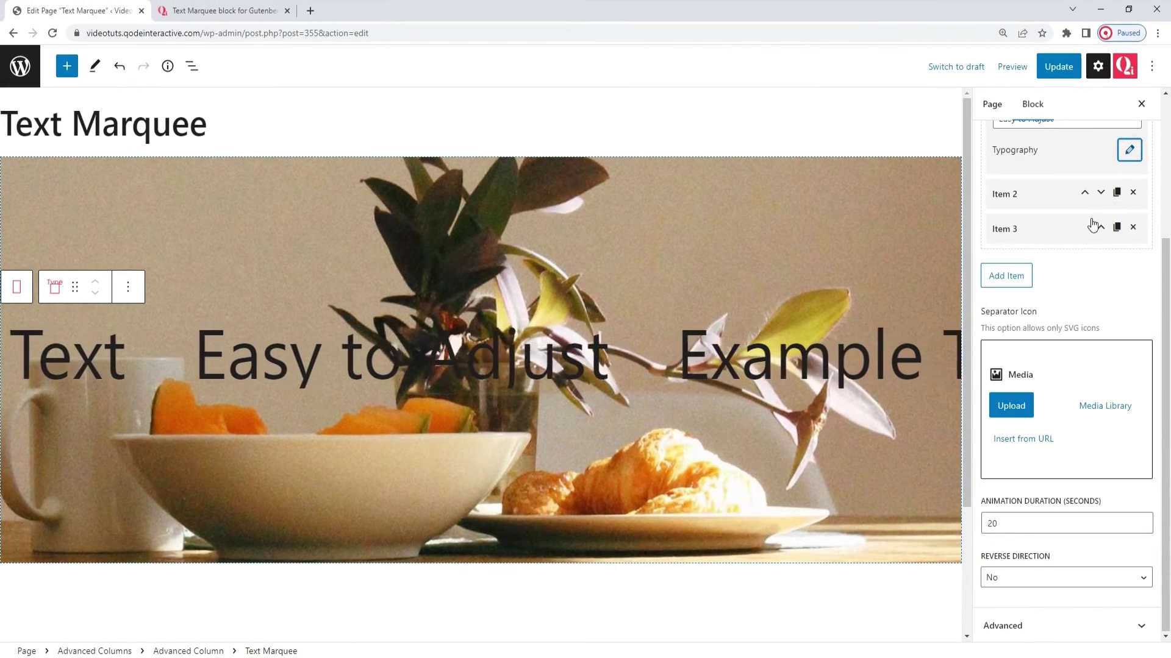
scroll(1088, 220, up, 2)
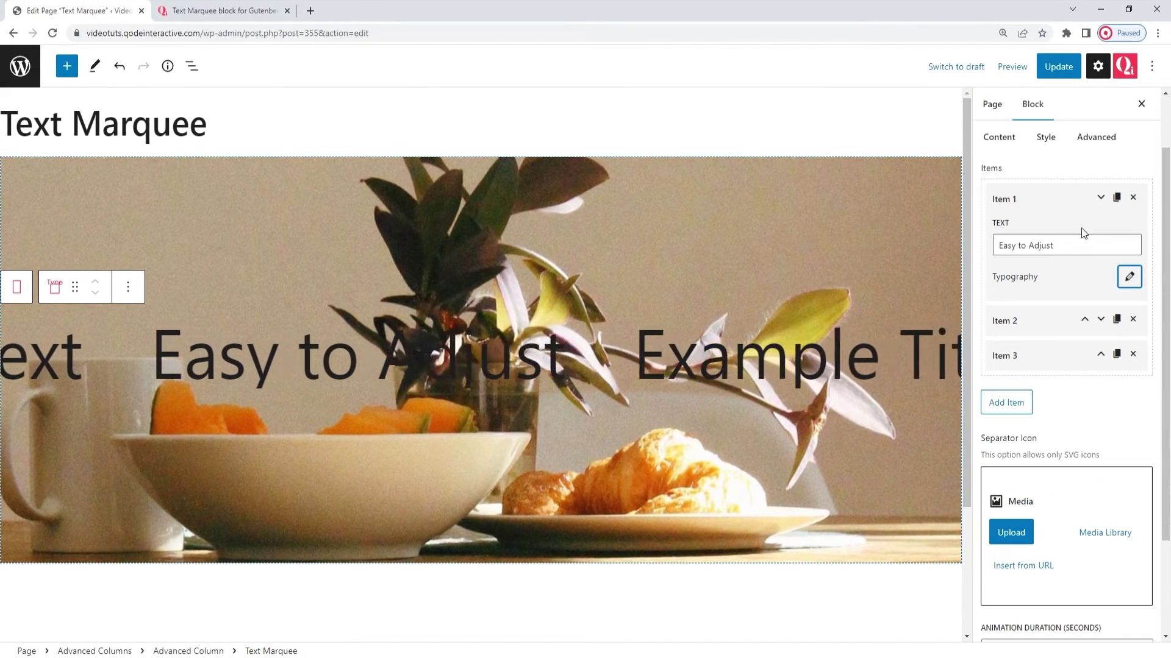
click(1039, 317)
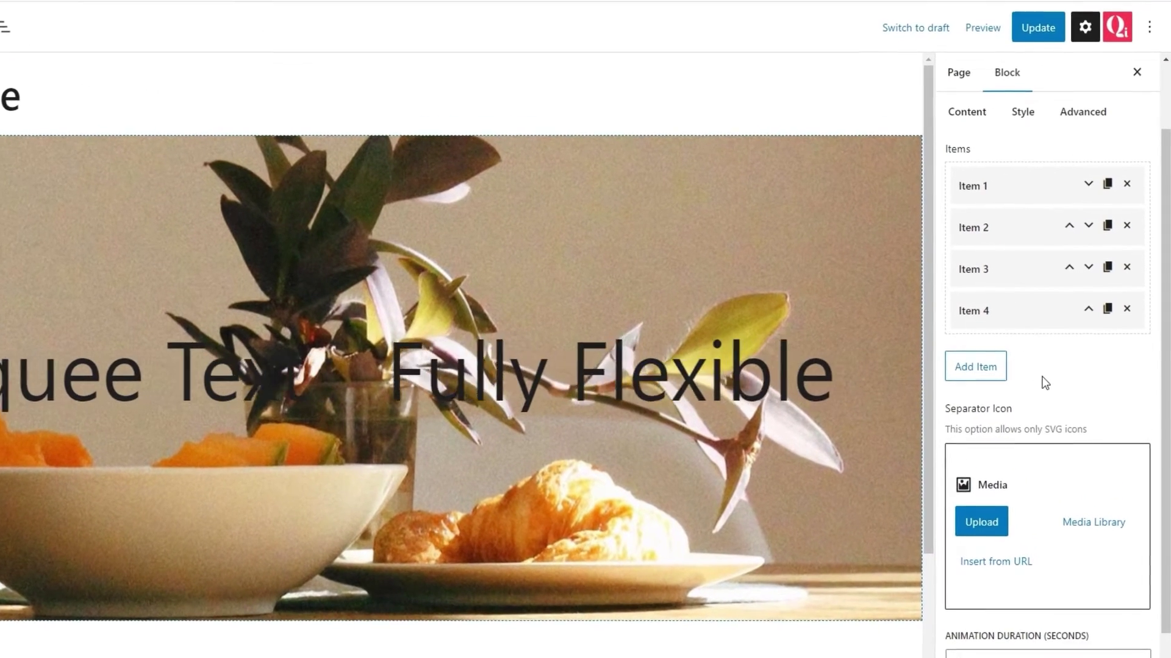
scroll(1045, 377, down, 1)
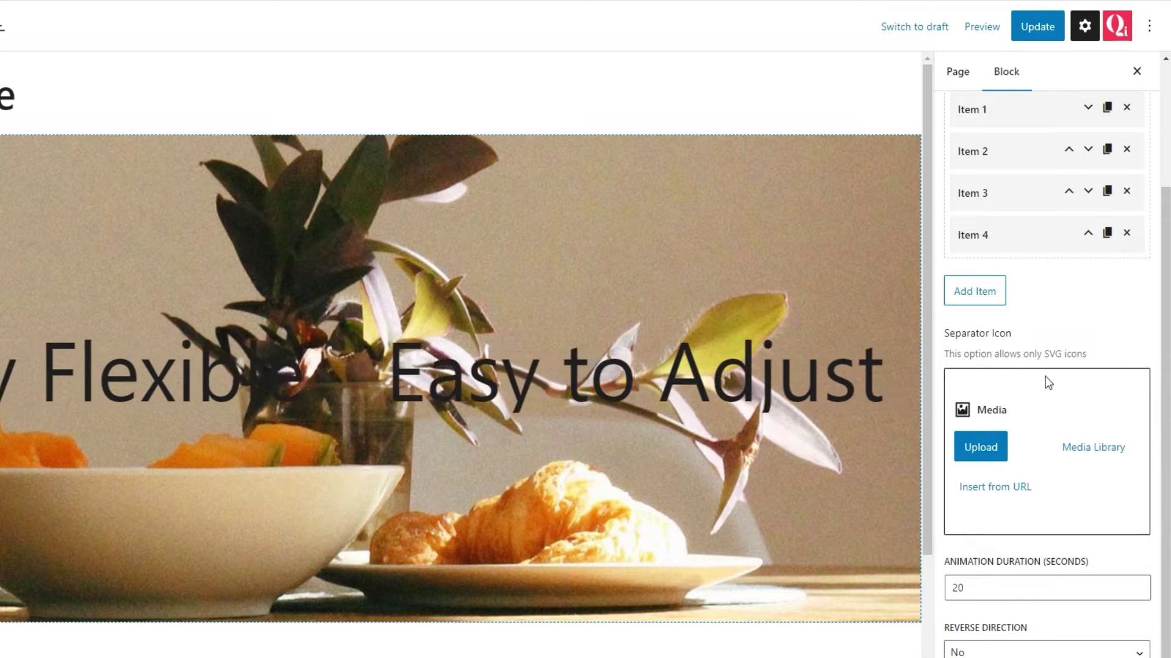
scroll(1045, 377, down, 1)
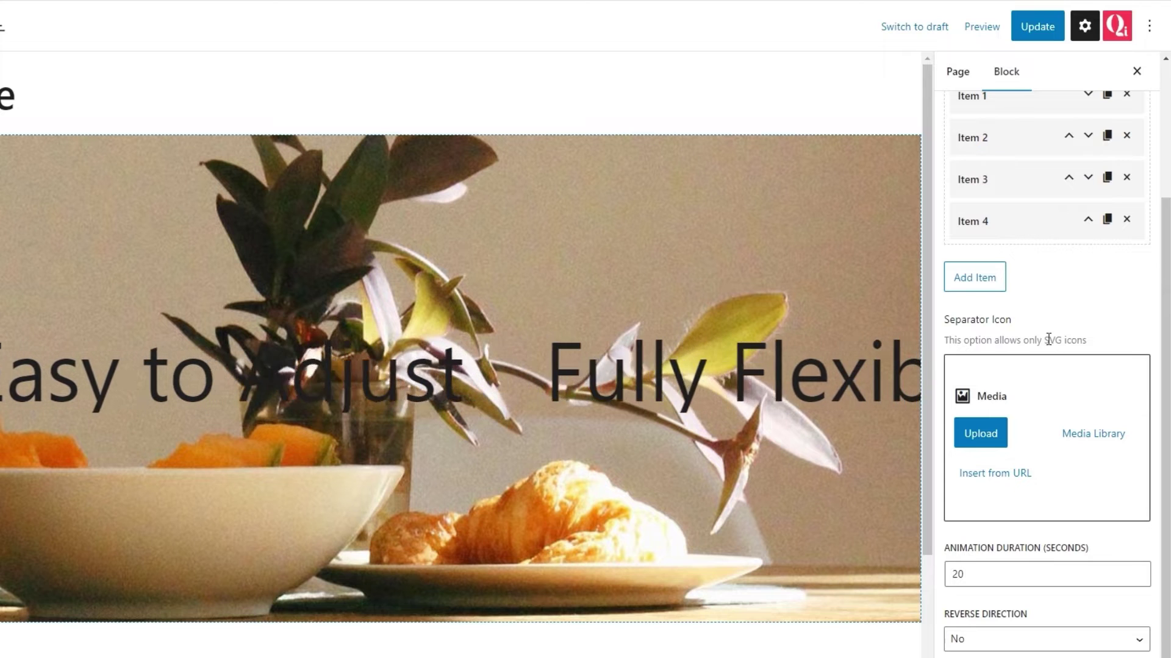
Pick the asterisk SVG from the Media Library as the marquee's separator icon
click(1085, 433)
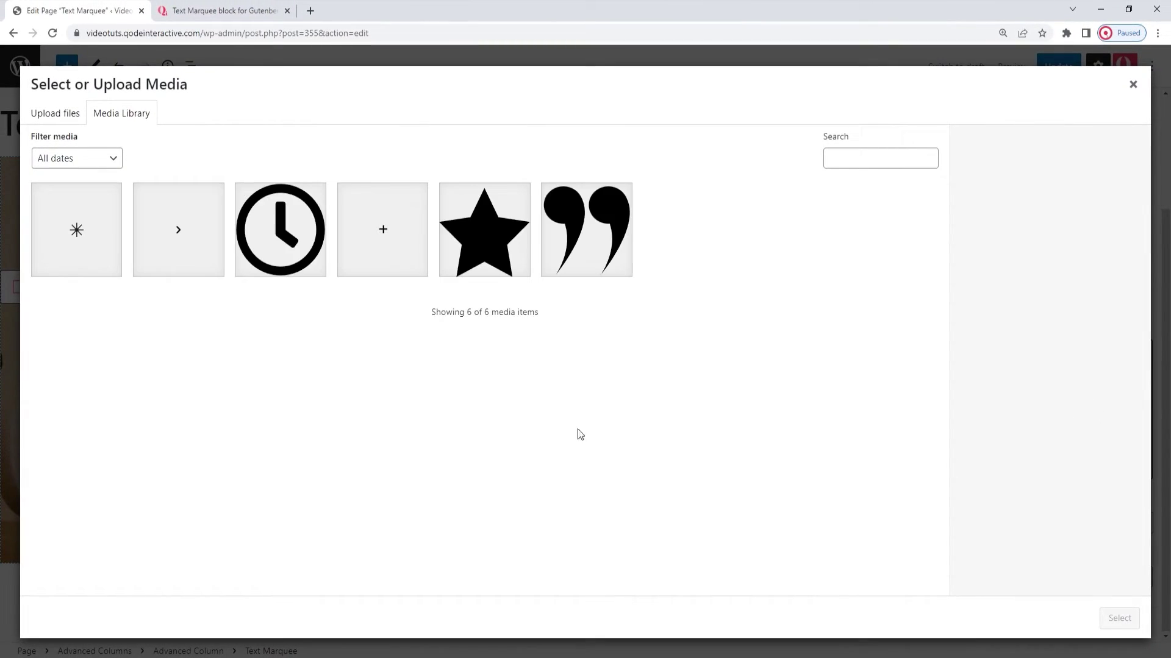
click(64, 241)
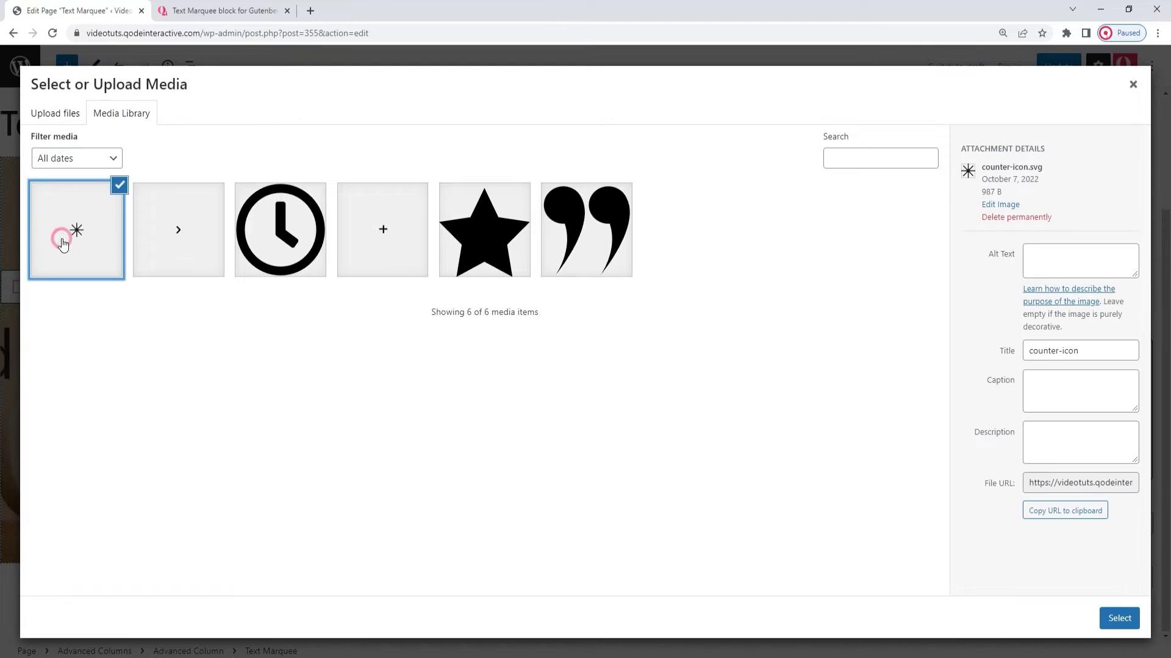
click(1118, 618)
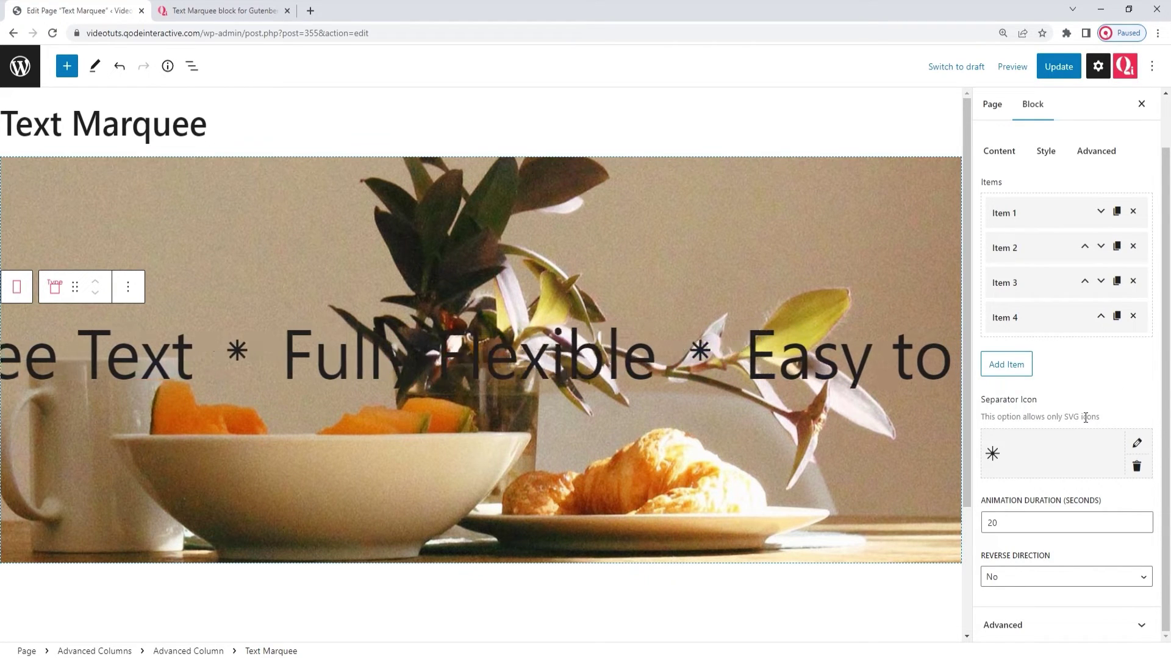
scroll(1085, 418, up, 1)
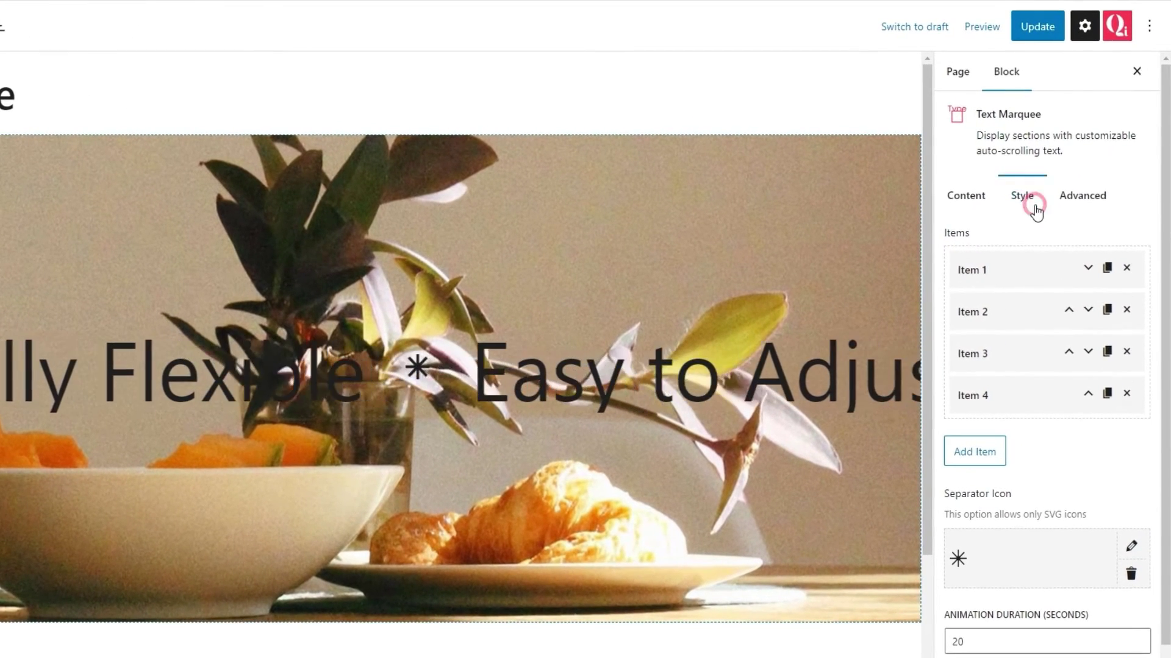
click(1046, 209)
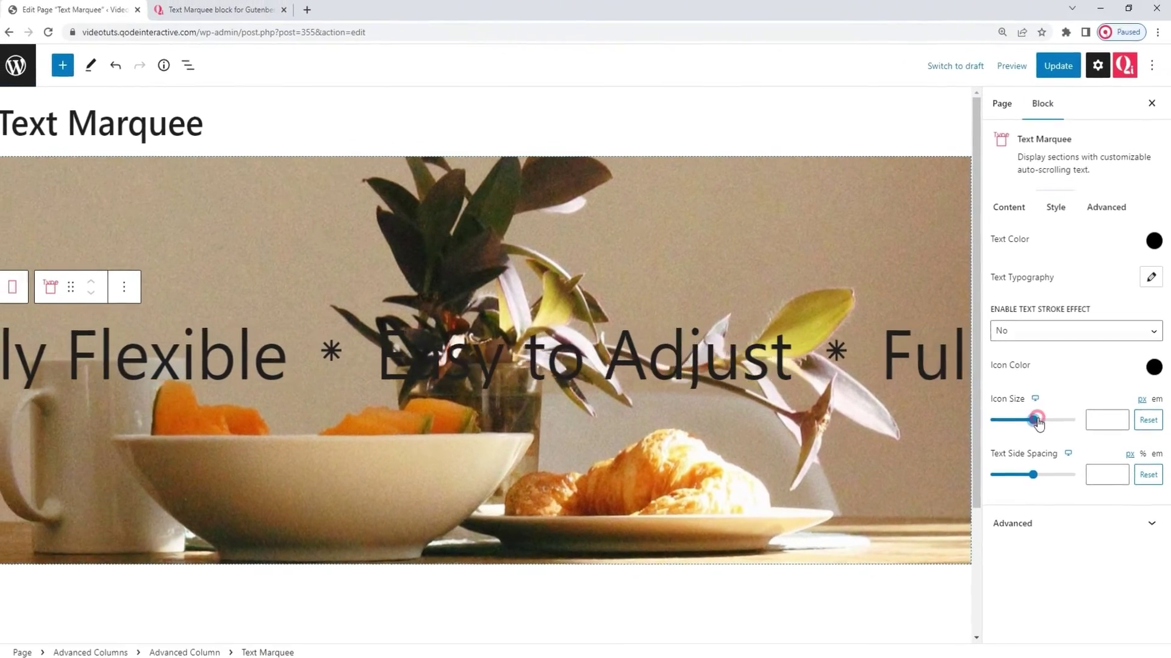
click(1009, 449)
mouse_move(1036, 420)
mouse_down()
mouse_move(1046, 420)
mouse_move(1014, 415)
mouse_up()
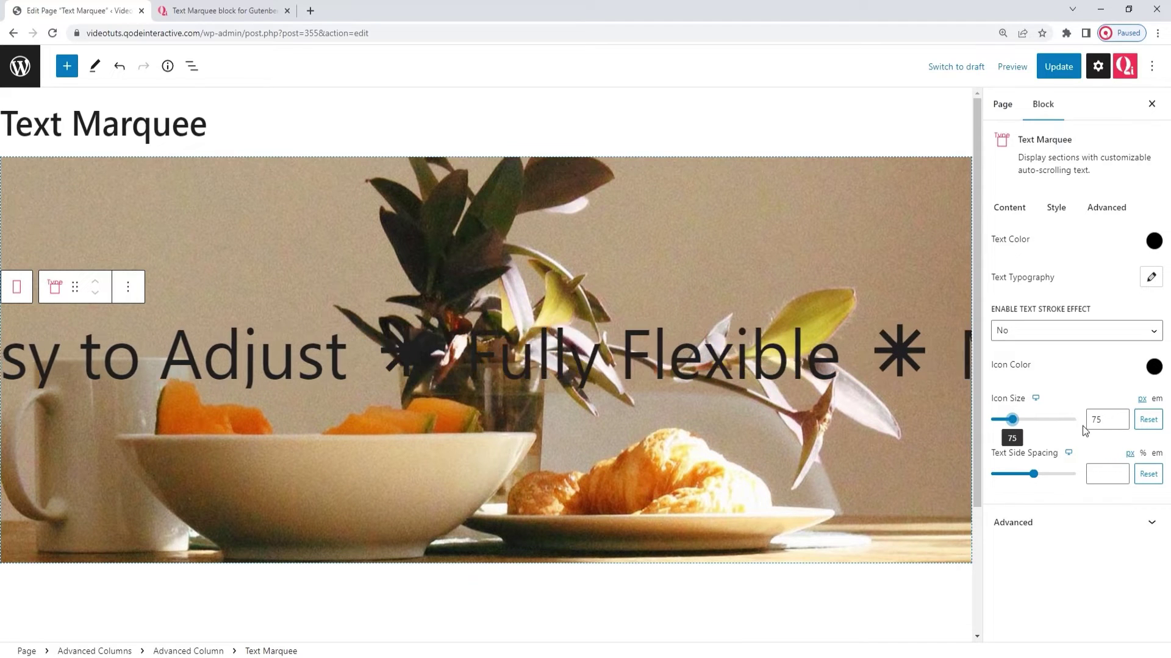
click(1143, 420)
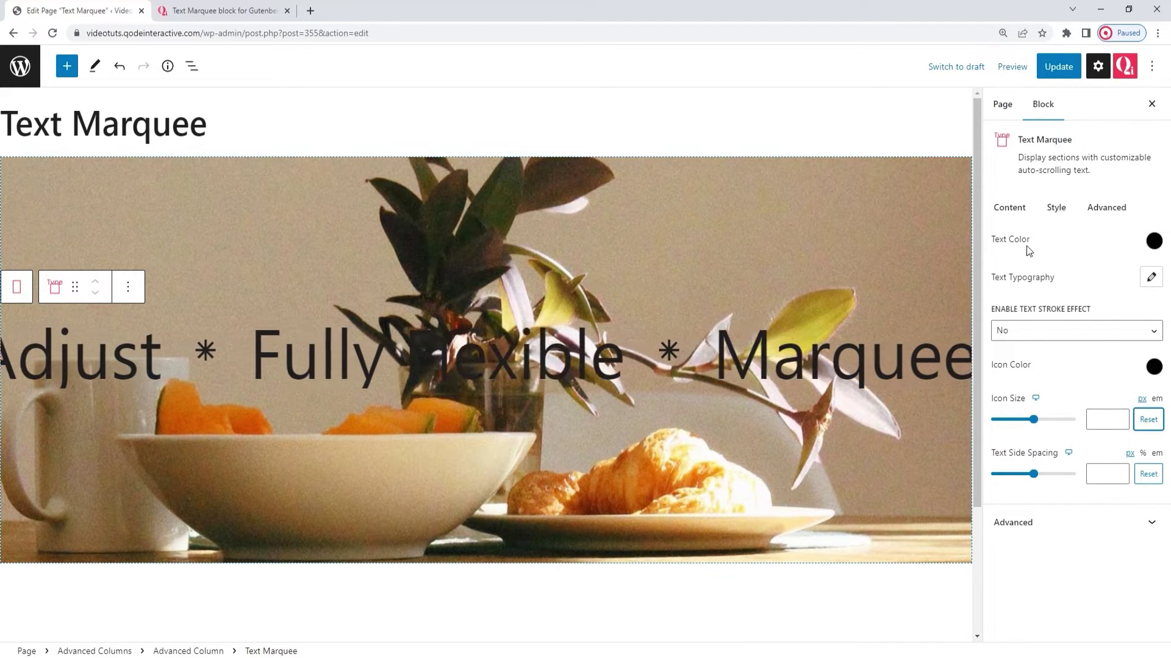
click(1013, 210)
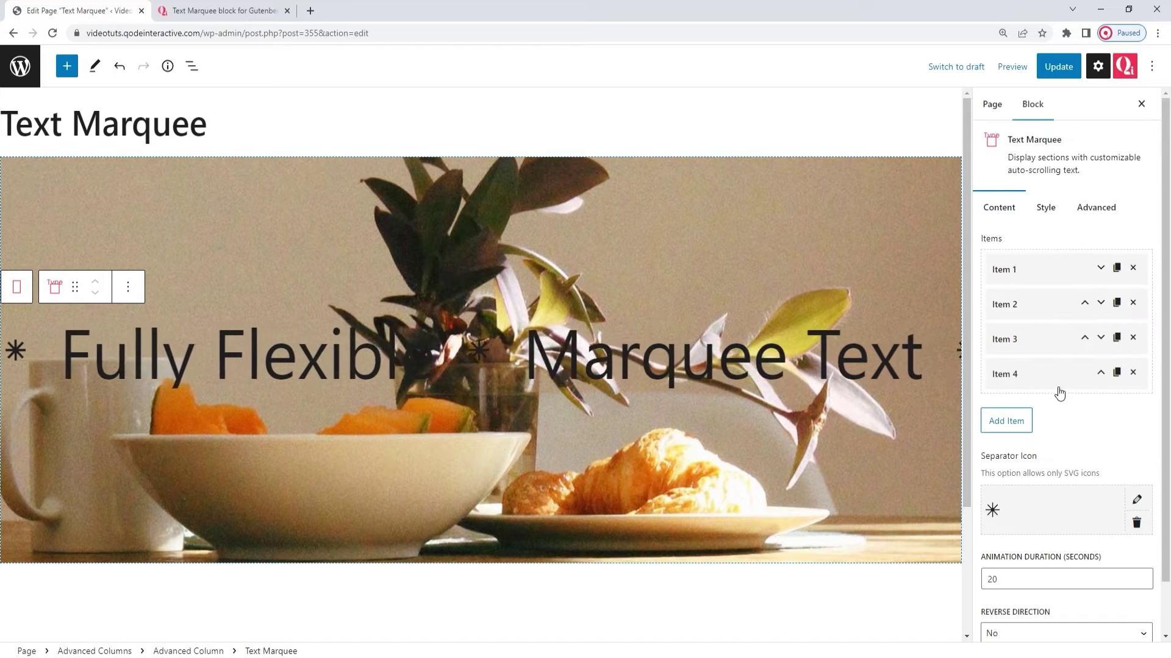
Delete the asterisk from the Separator Icon box so phrases scroll without separators
scroll(1114, 423, down, 1)
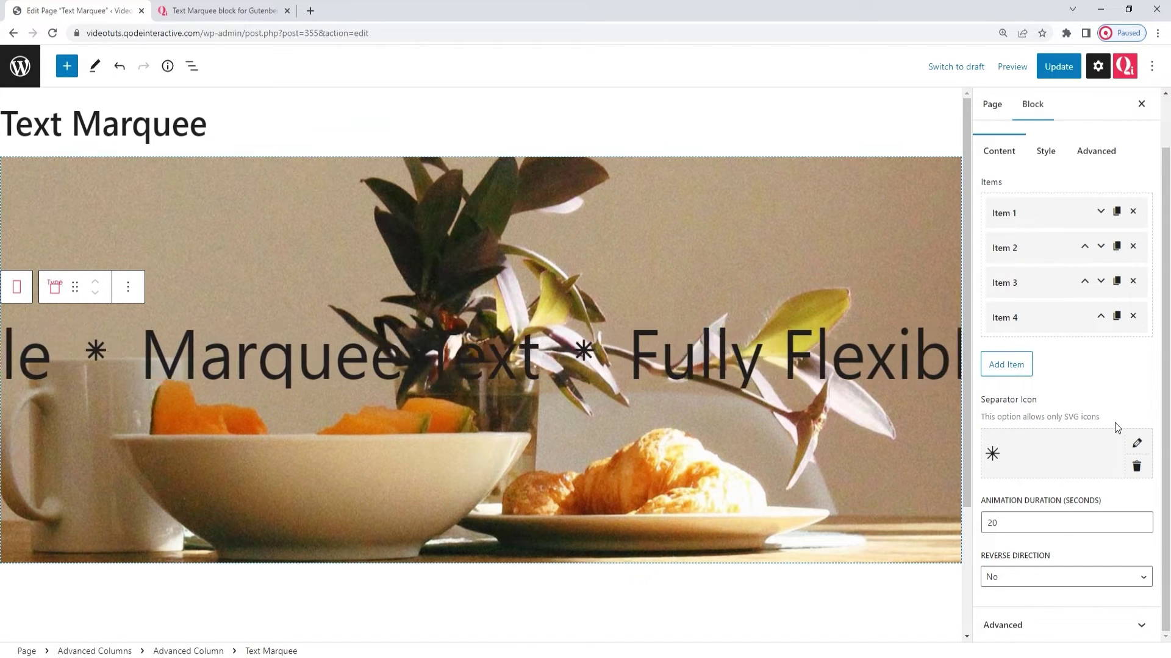
click(1137, 466)
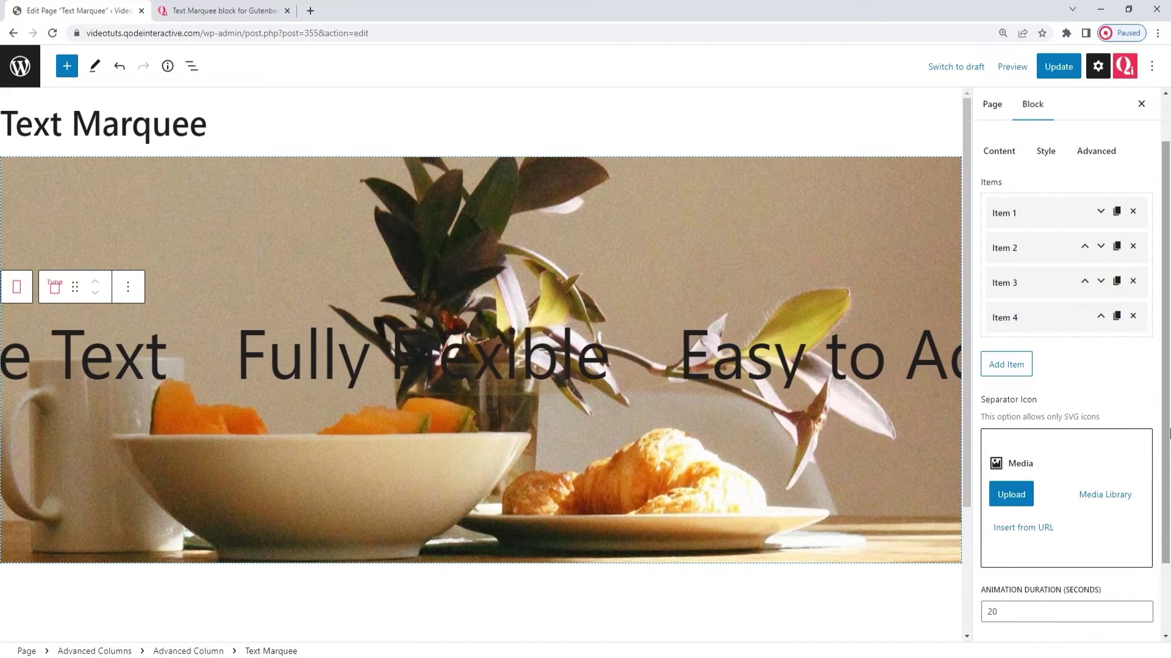
drag(1168, 432, 1167, 518)
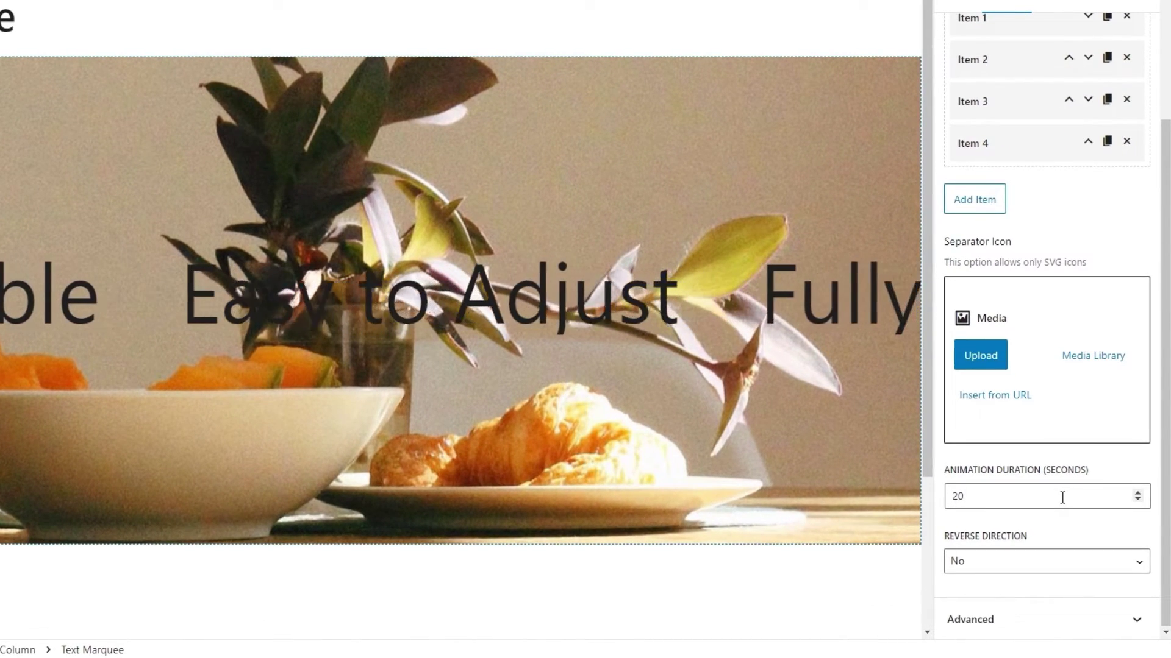
click(1009, 496)
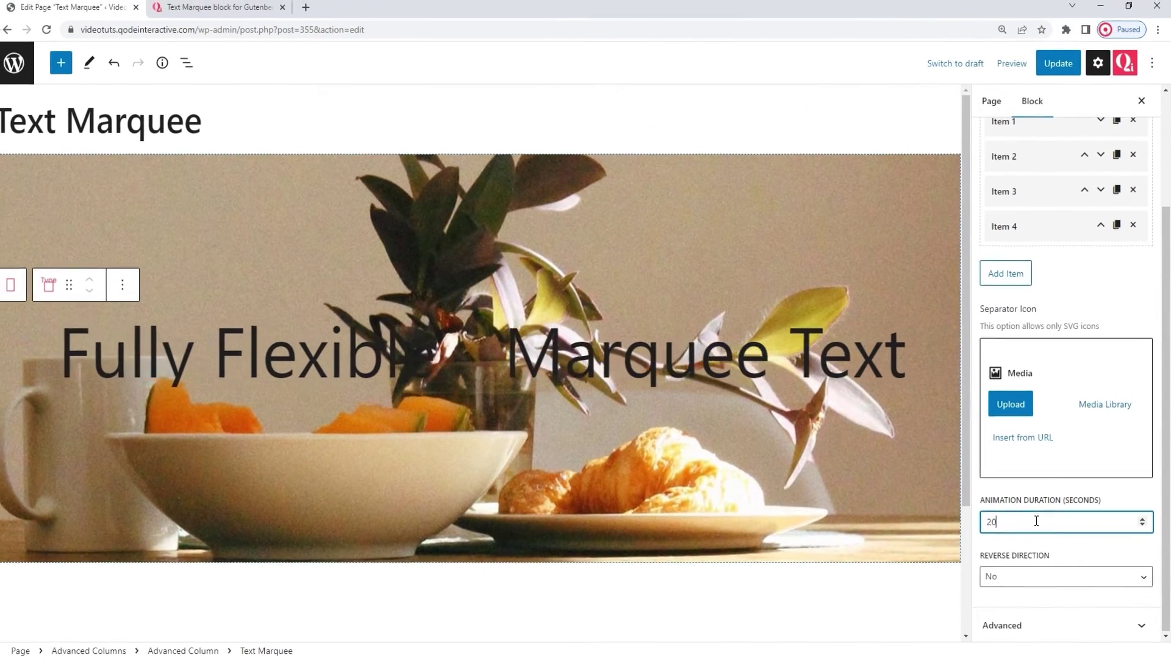
text(0)
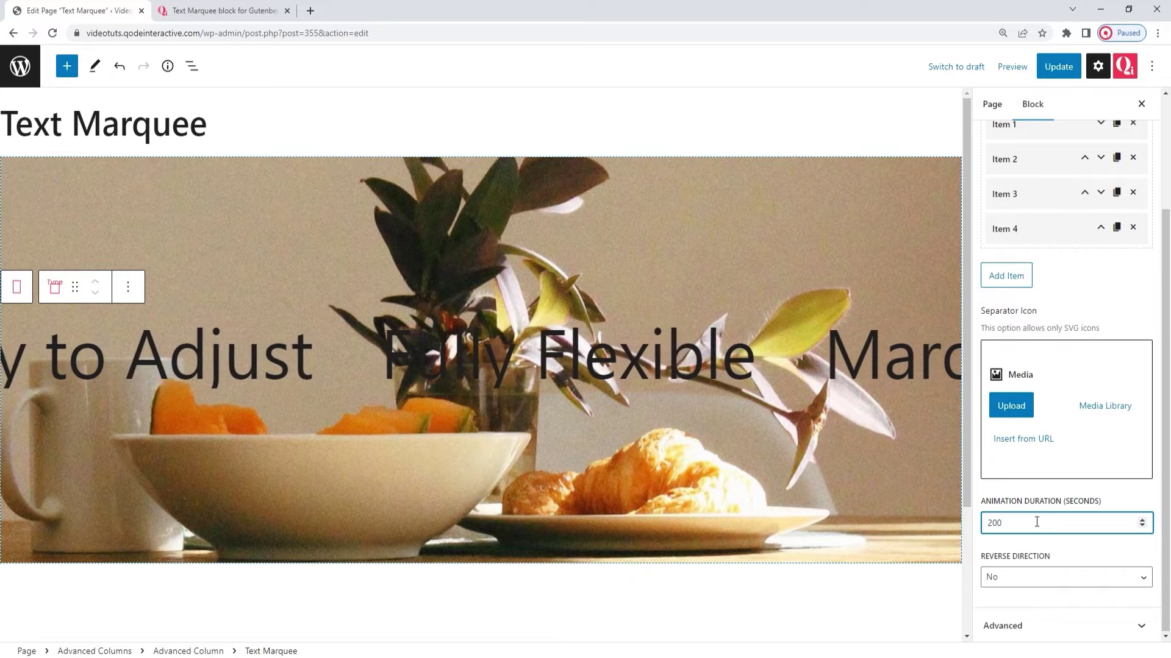
key(BackSpace)
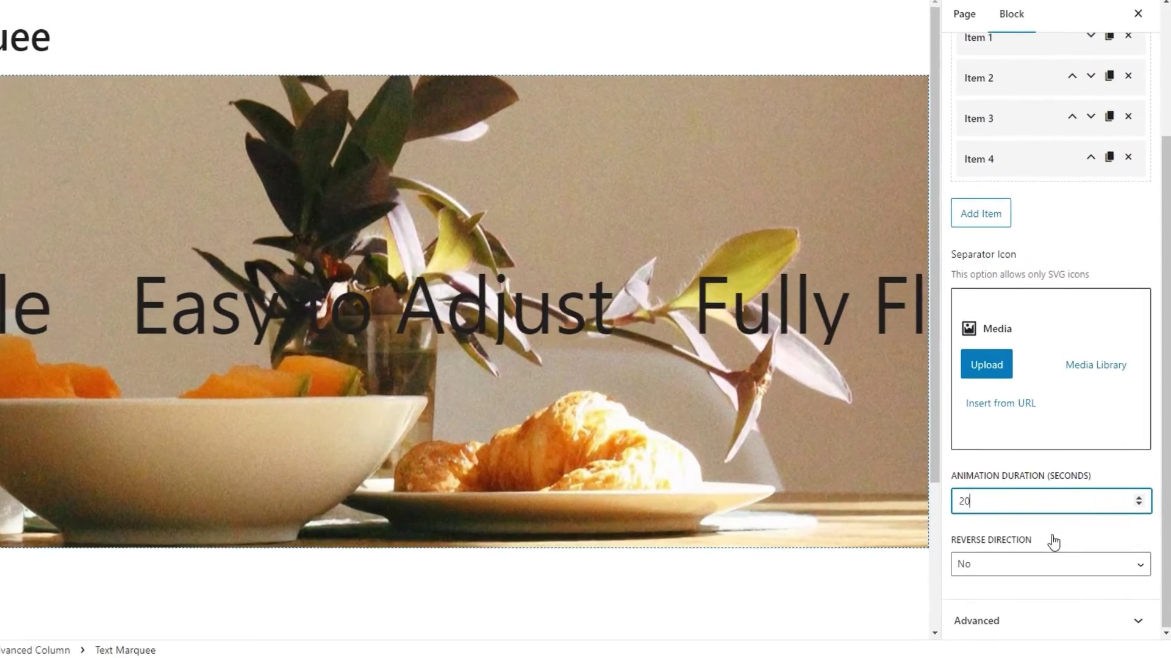
click(1069, 557)
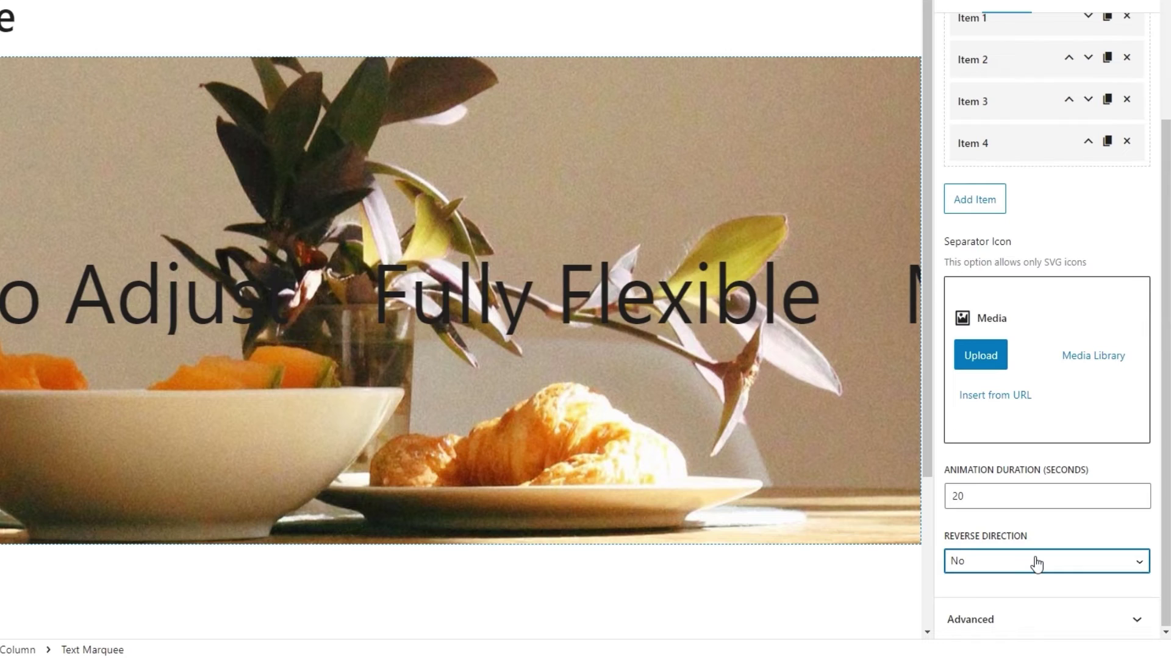
click(1036, 564)
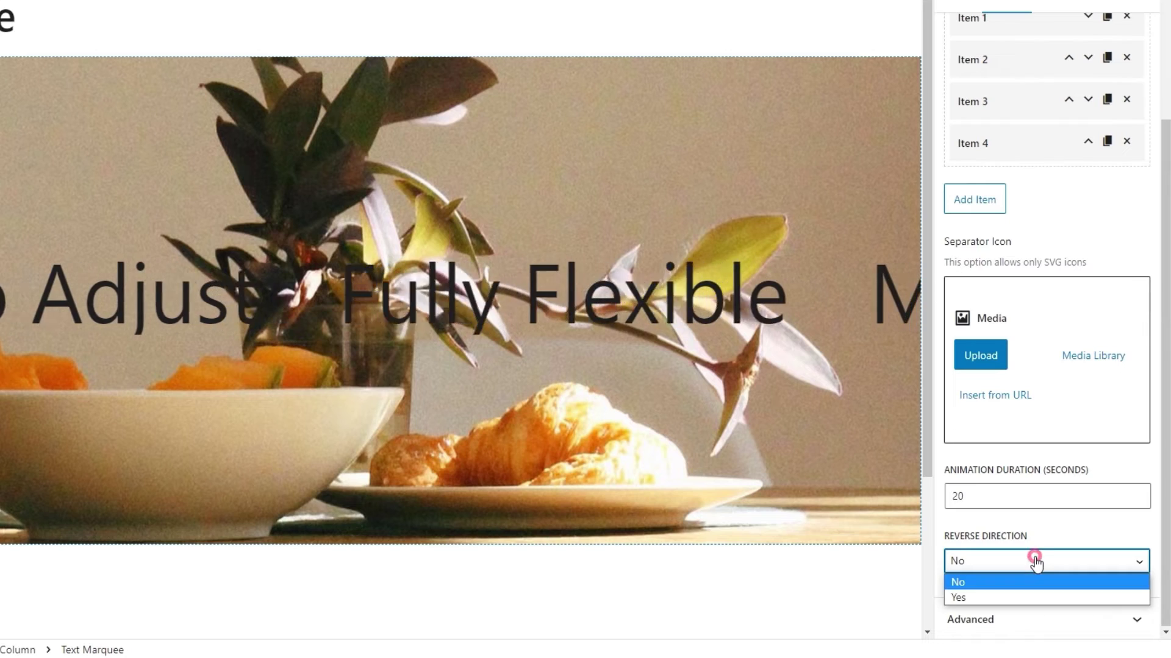
click(1021, 598)
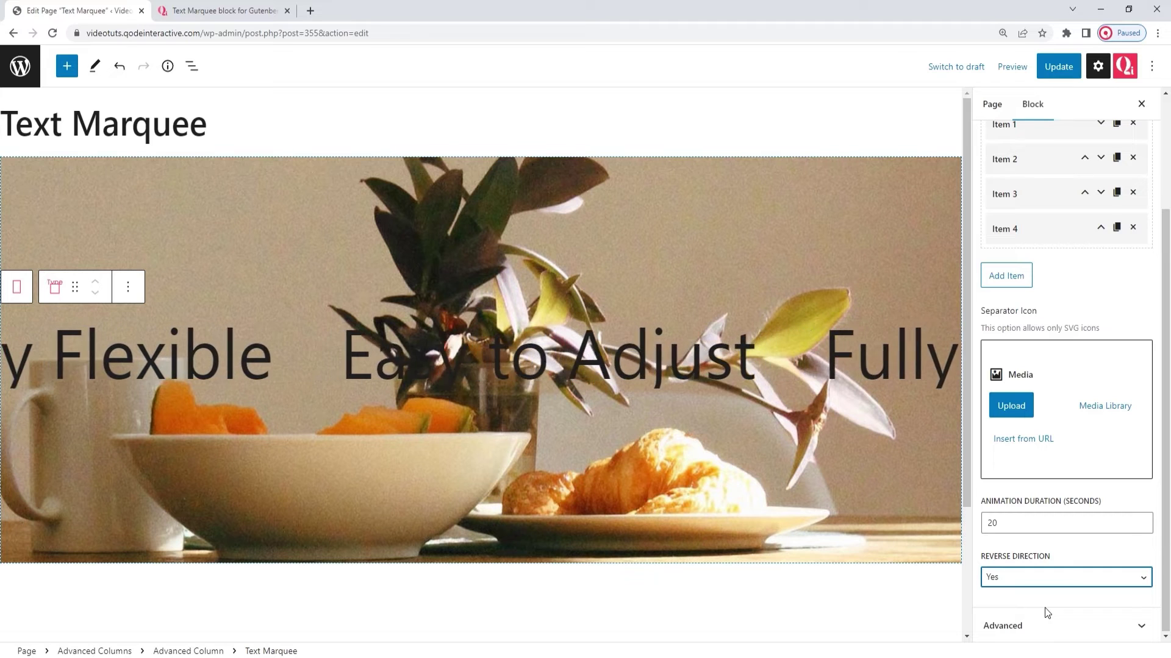
click(1058, 579)
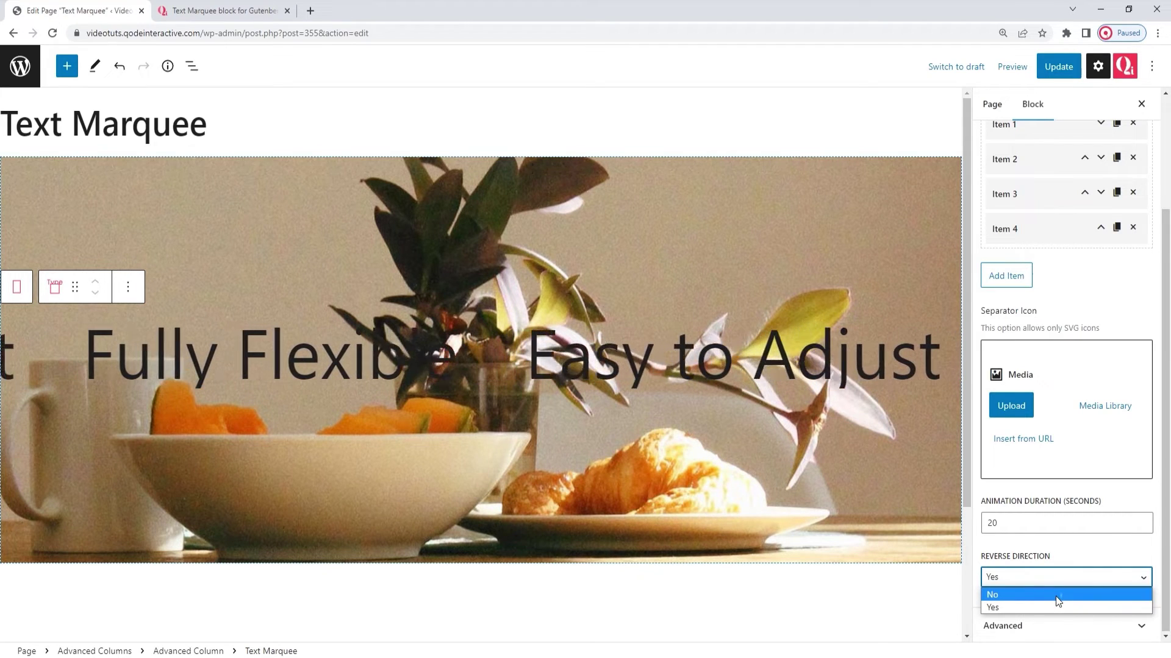
click(1056, 596)
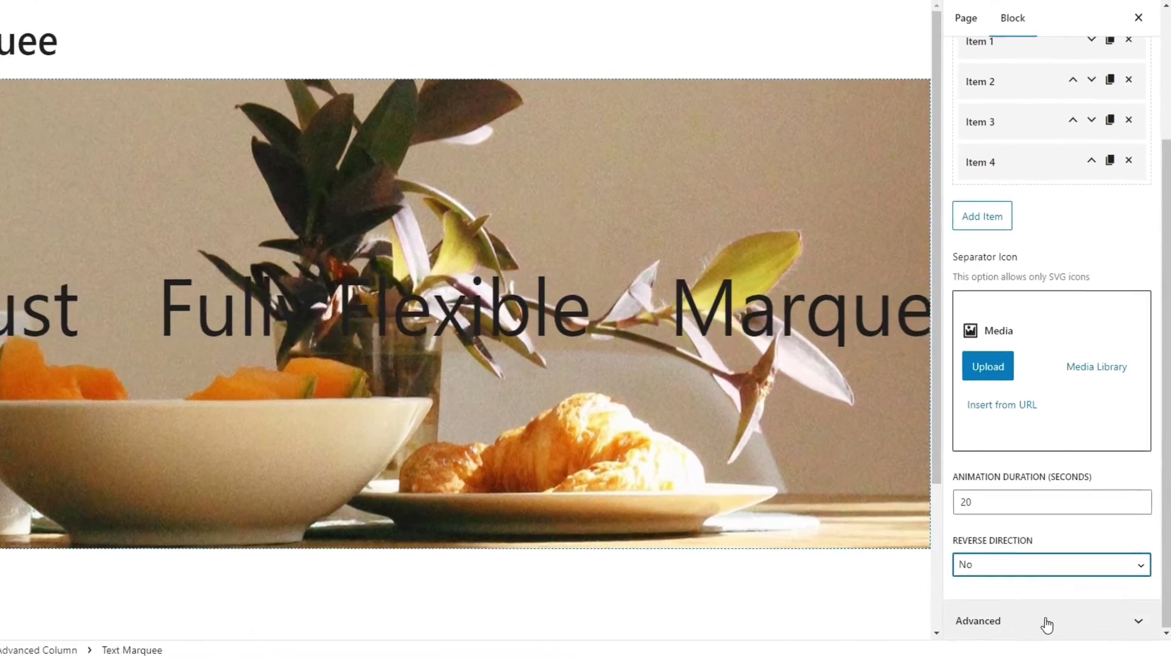
click(1058, 626)
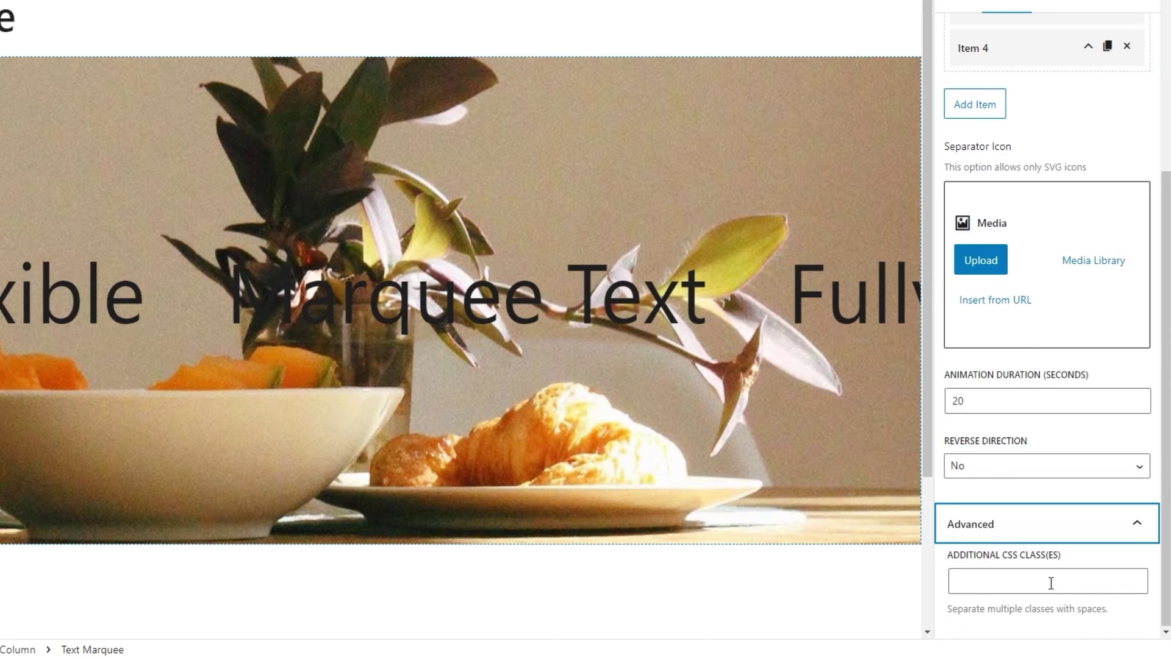
click(1066, 541)
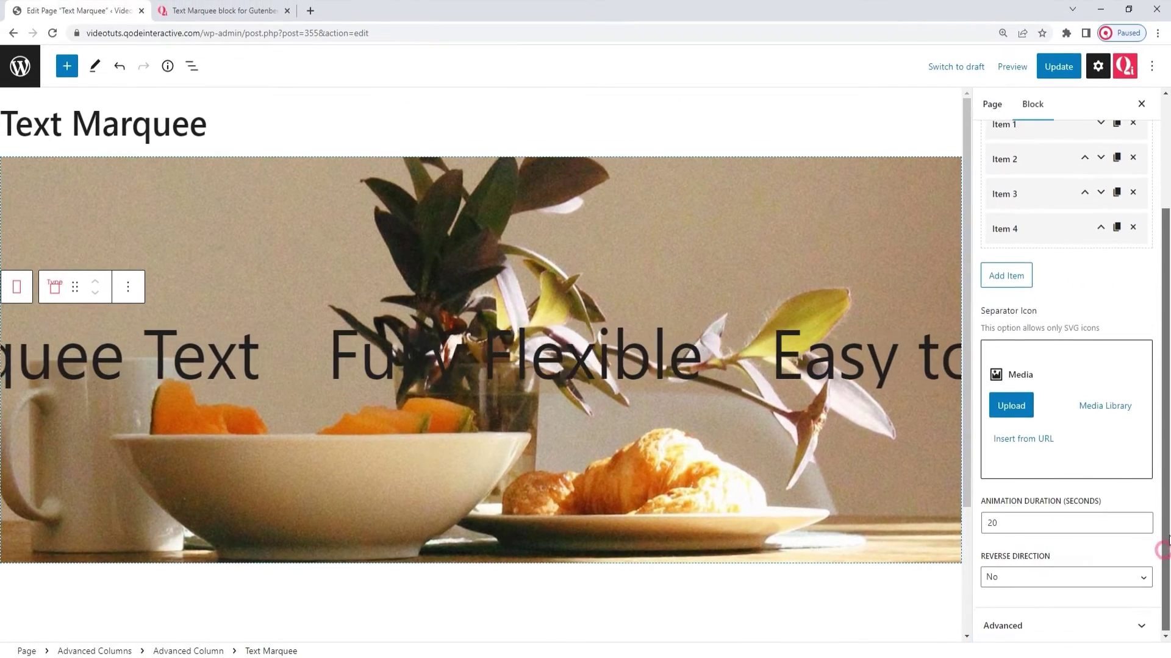
drag(1167, 540, 1165, 421)
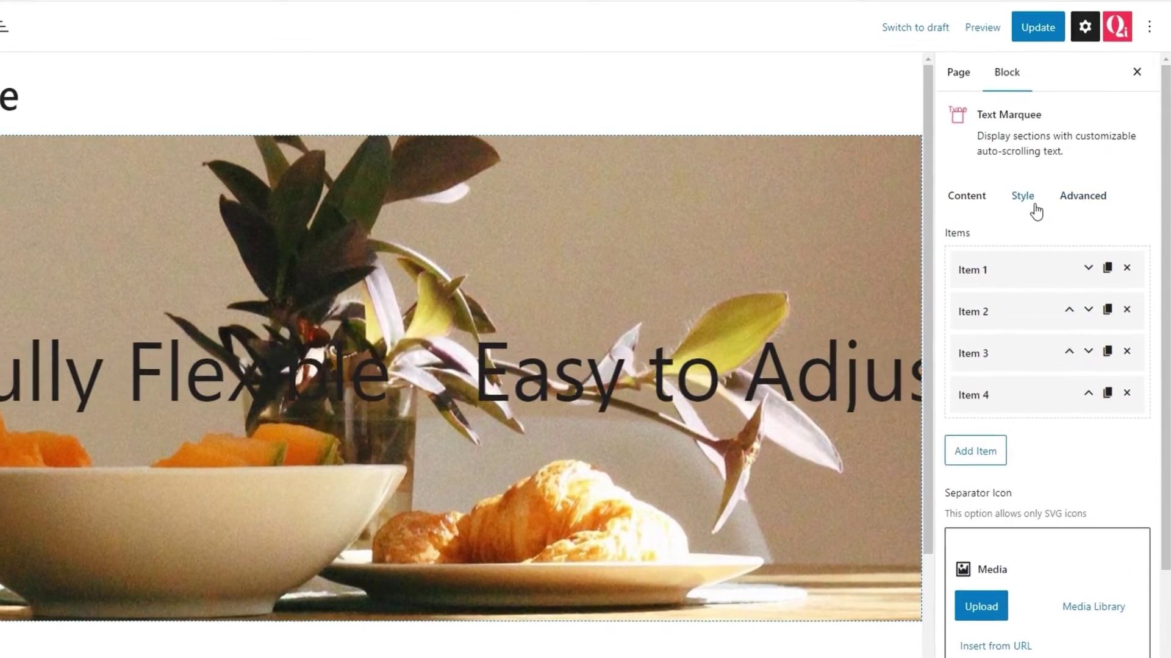
Set the marquee's Text Color to white, hex fff (#ffffff), in the Style settings
click(1035, 206)
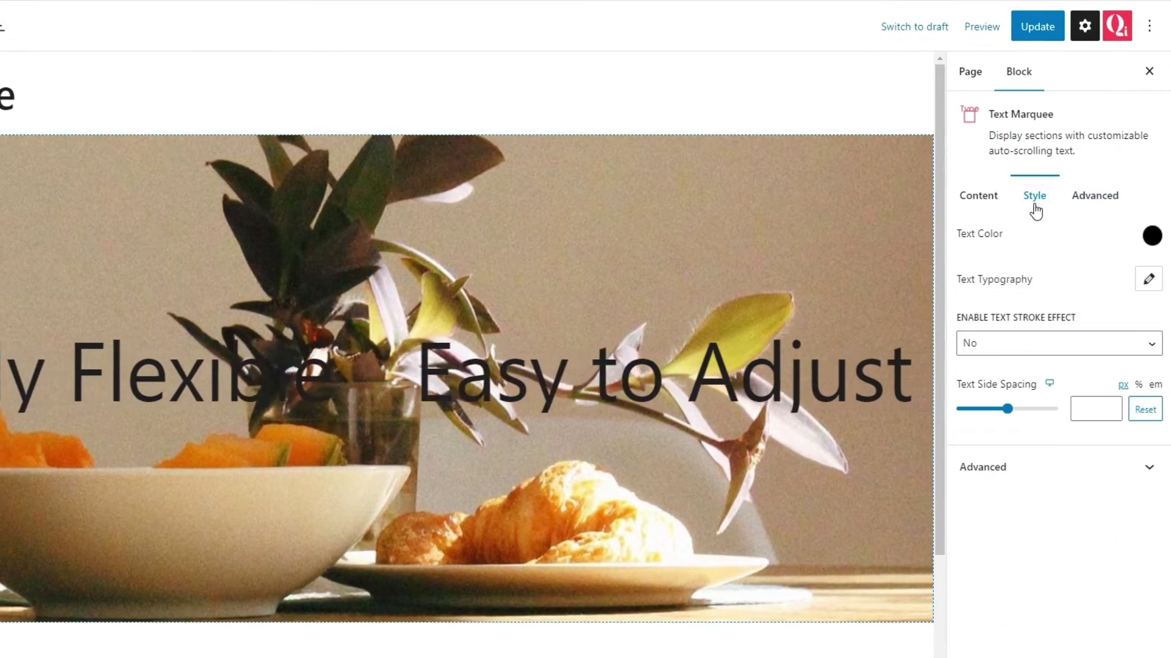
click(1151, 237)
click(1073, 287)
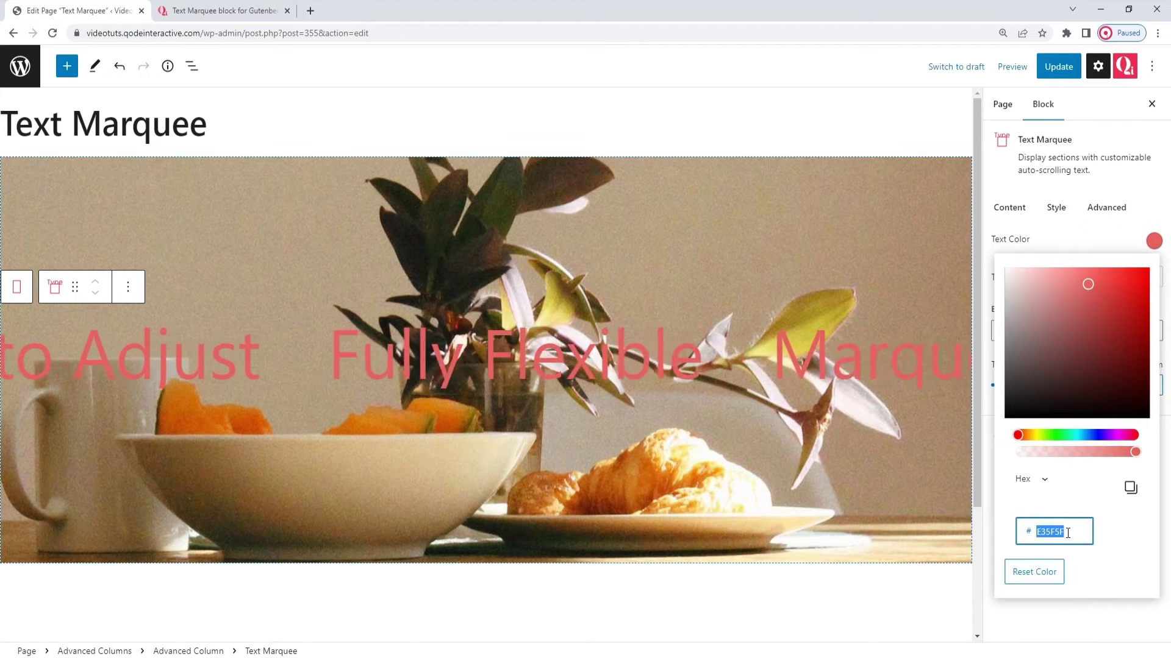
text(ffffff)
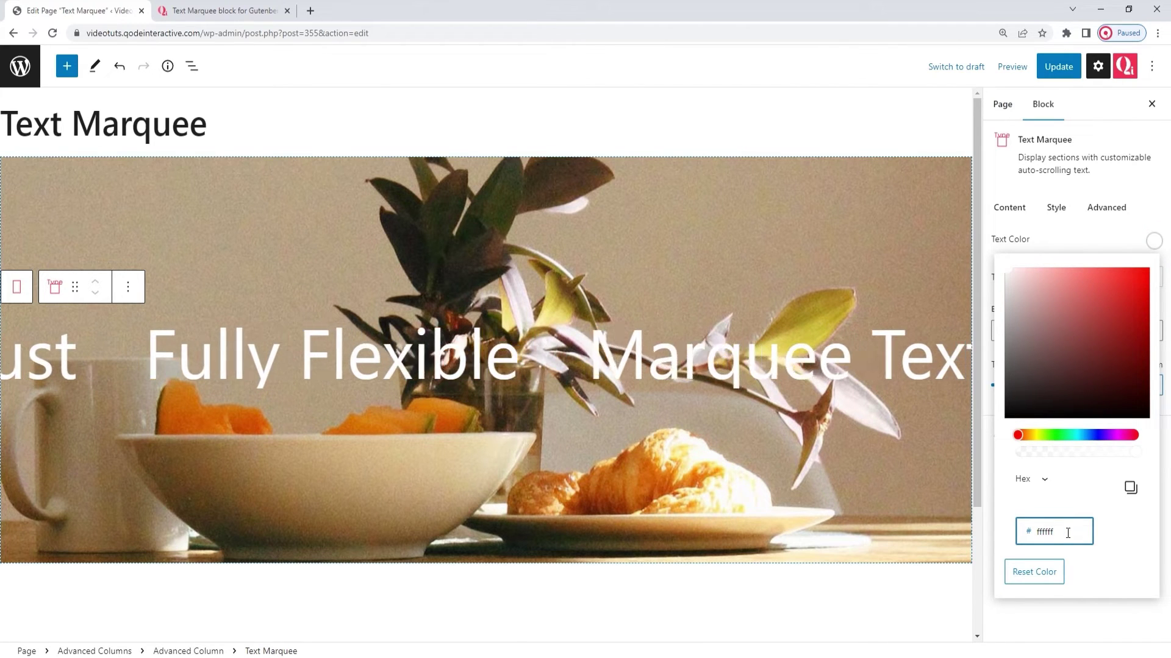
click(1153, 243)
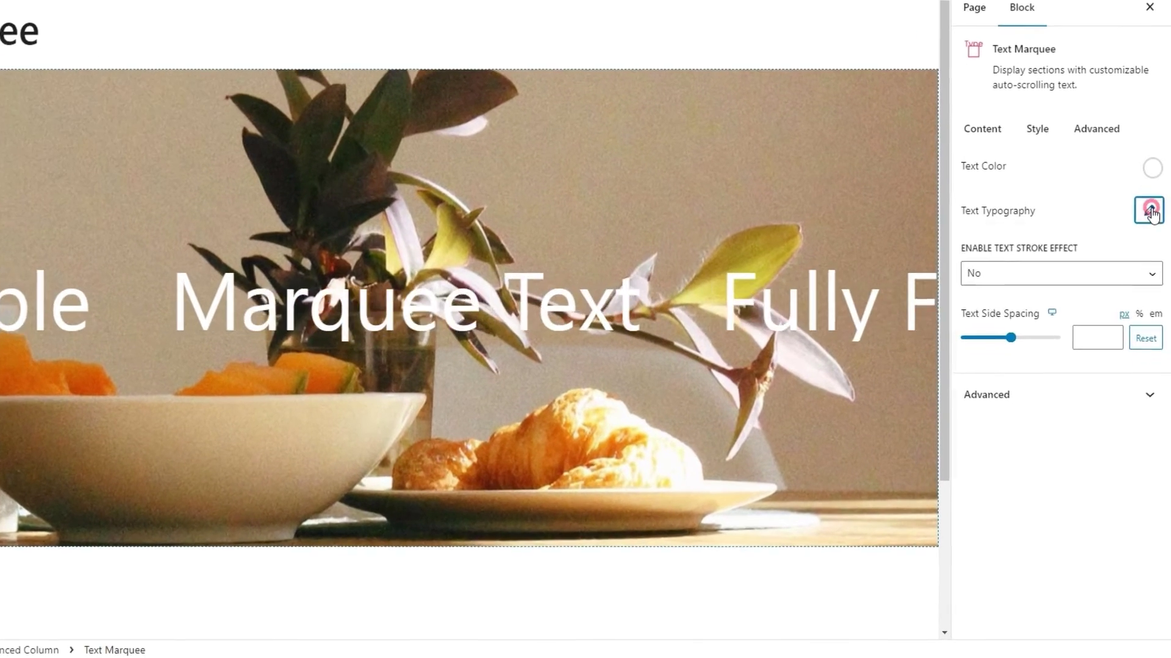
click(1151, 278)
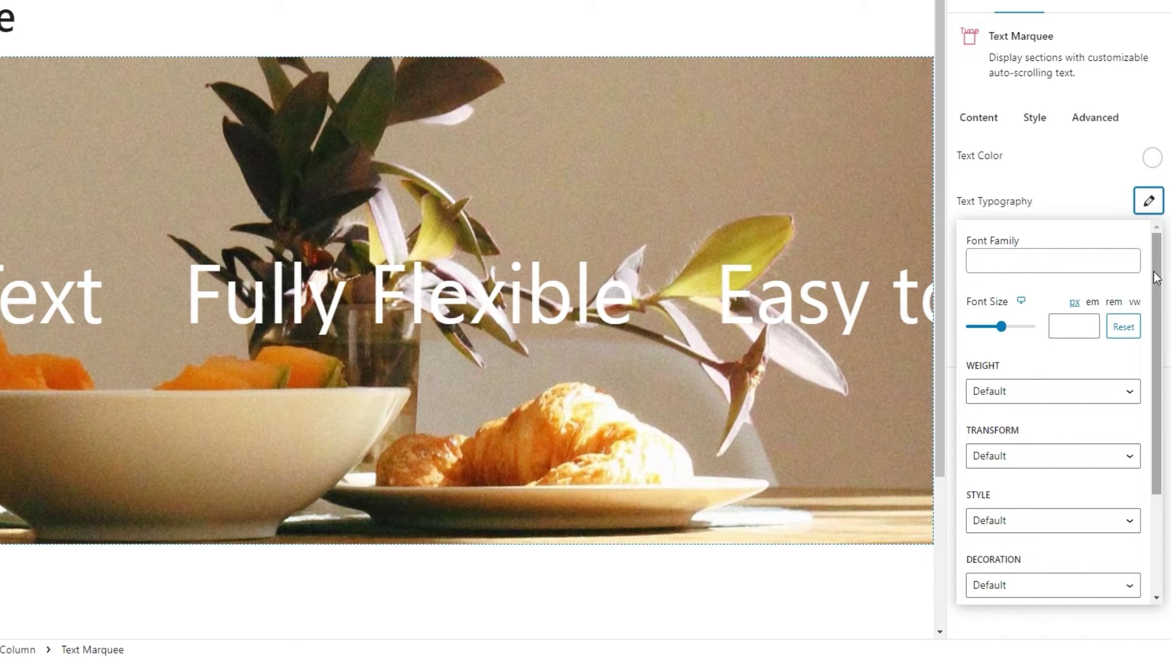
Enter 120 as the Text Typography font size for the marquee phrases
click(1067, 328)
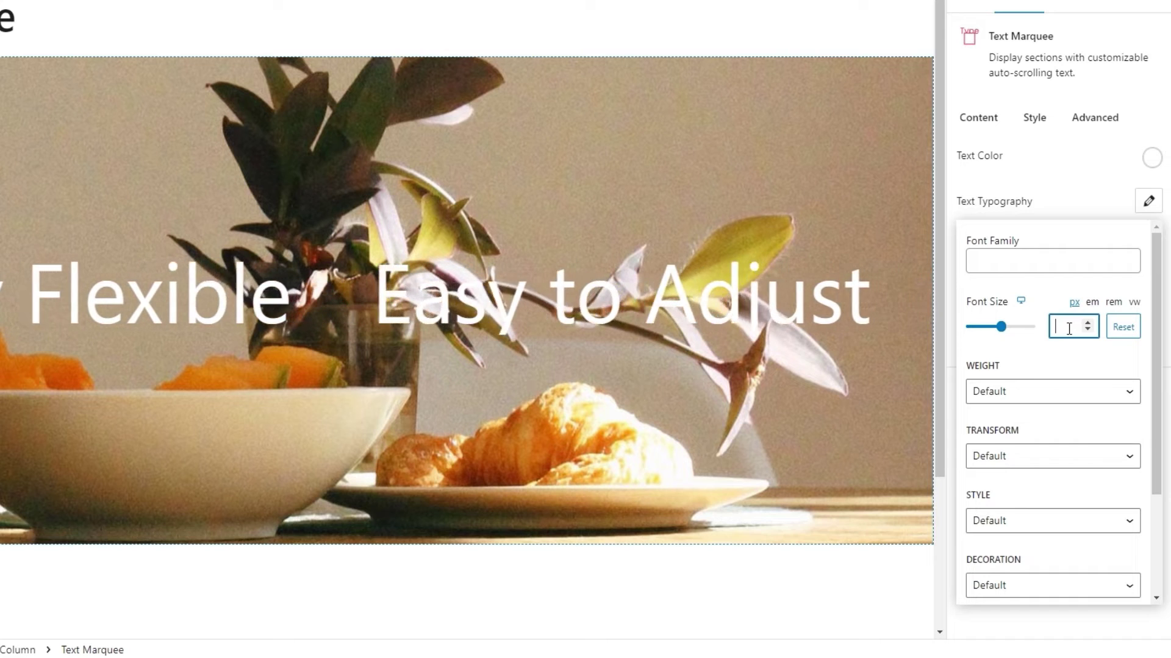
text(12)
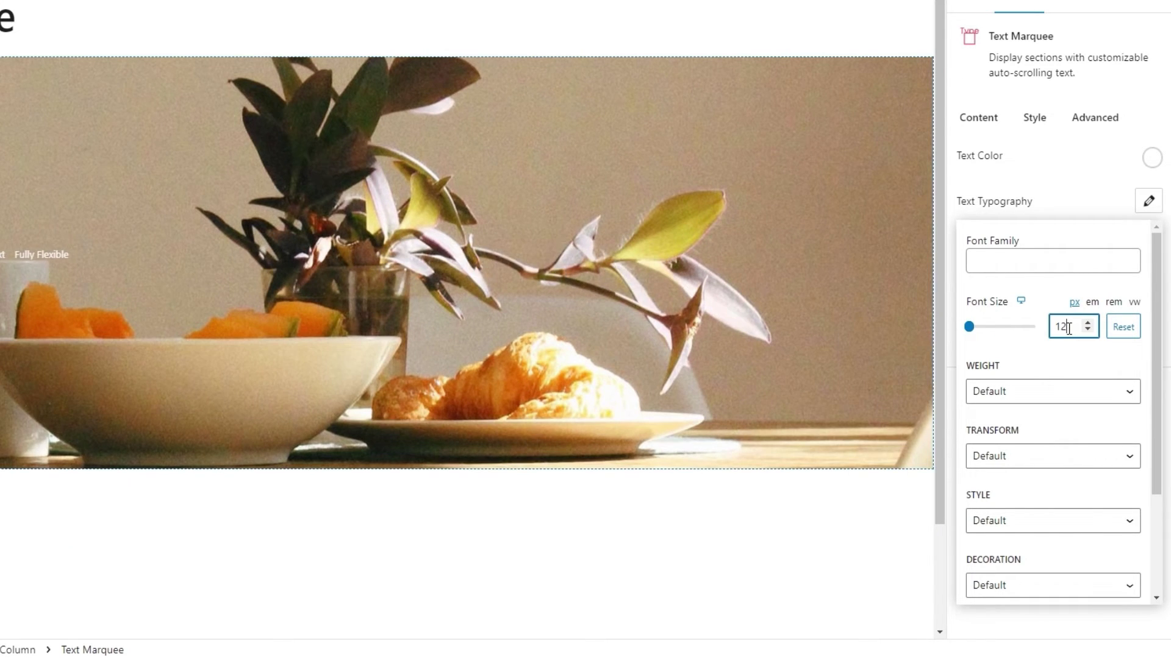
text(0)
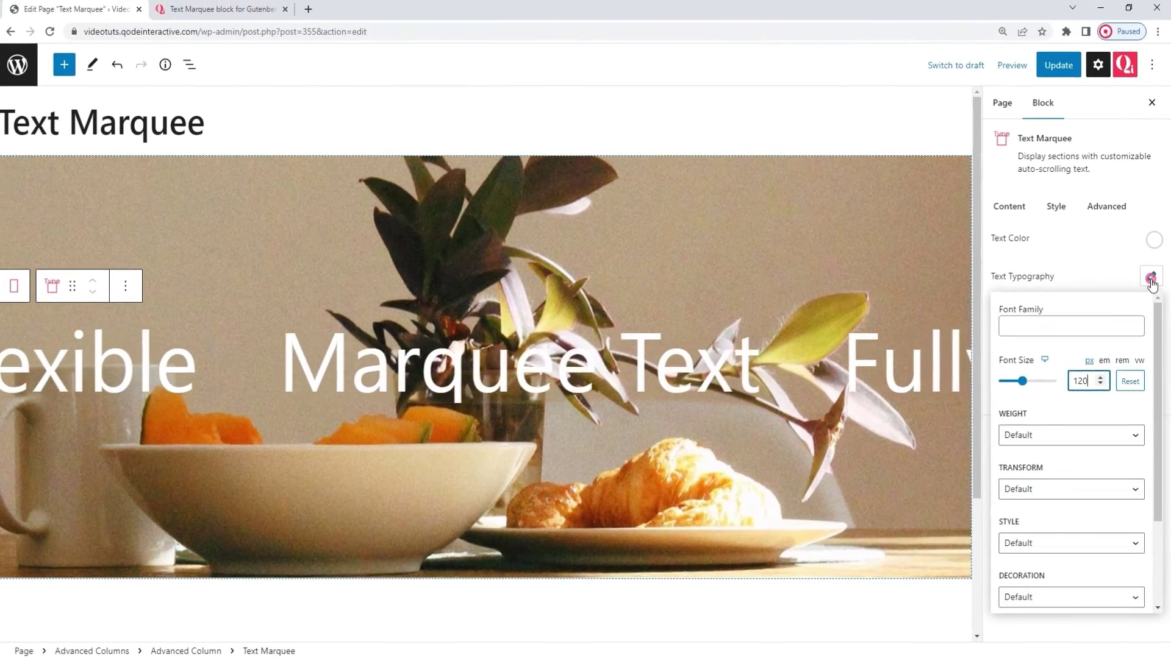
click(1149, 202)
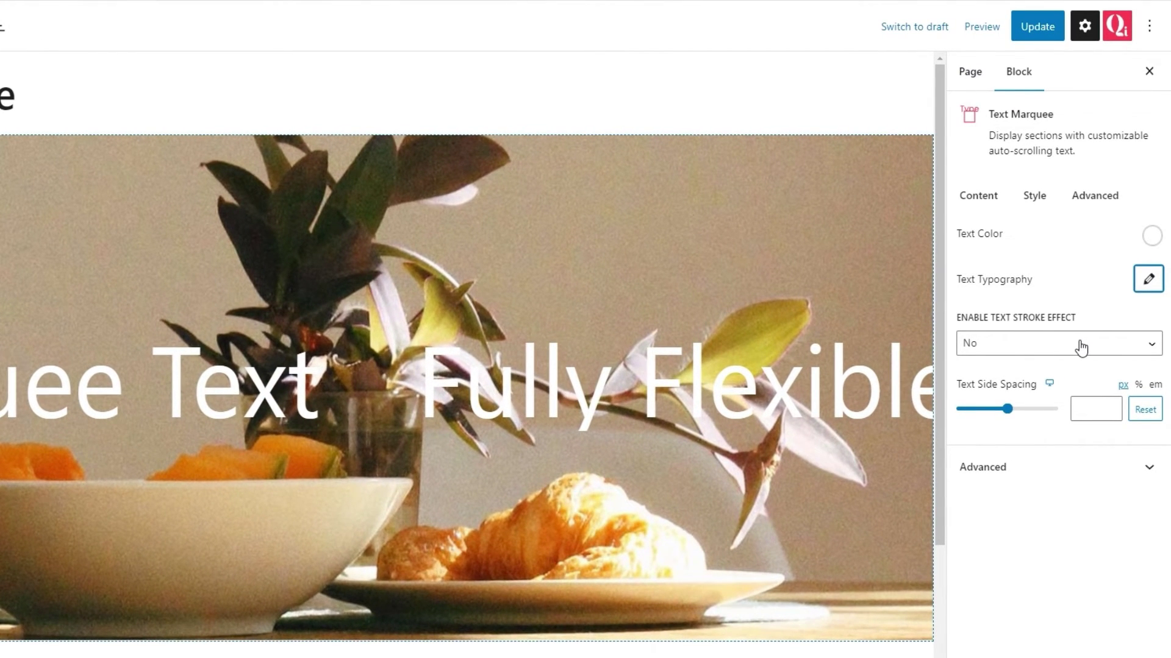
click(1080, 344)
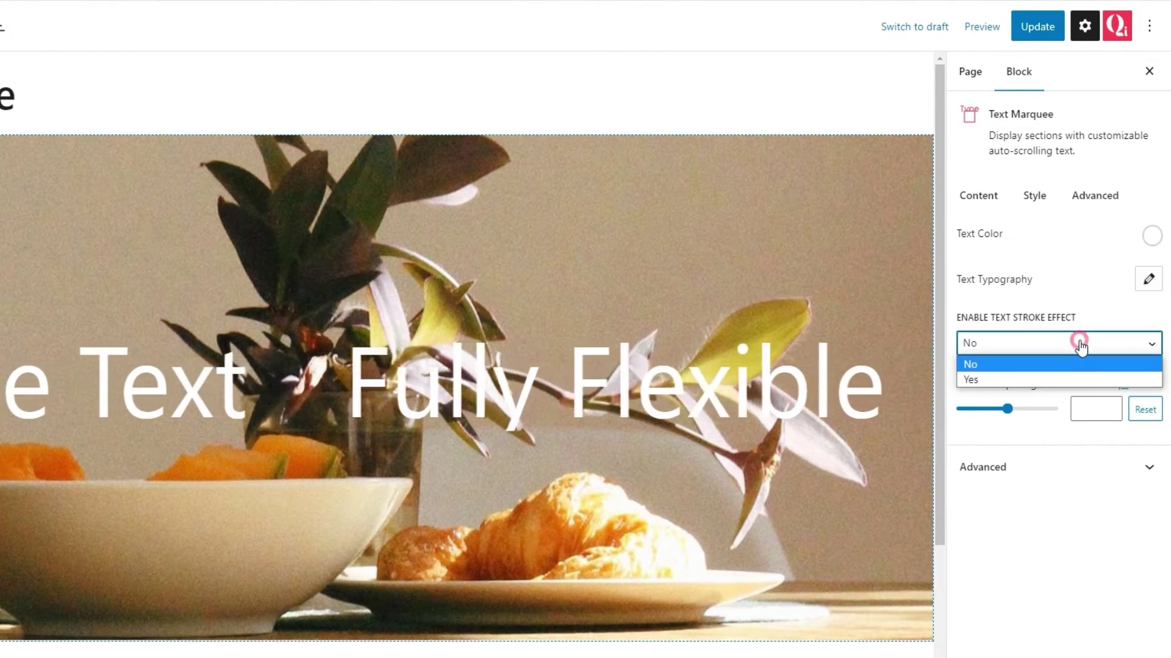
click(1055, 379)
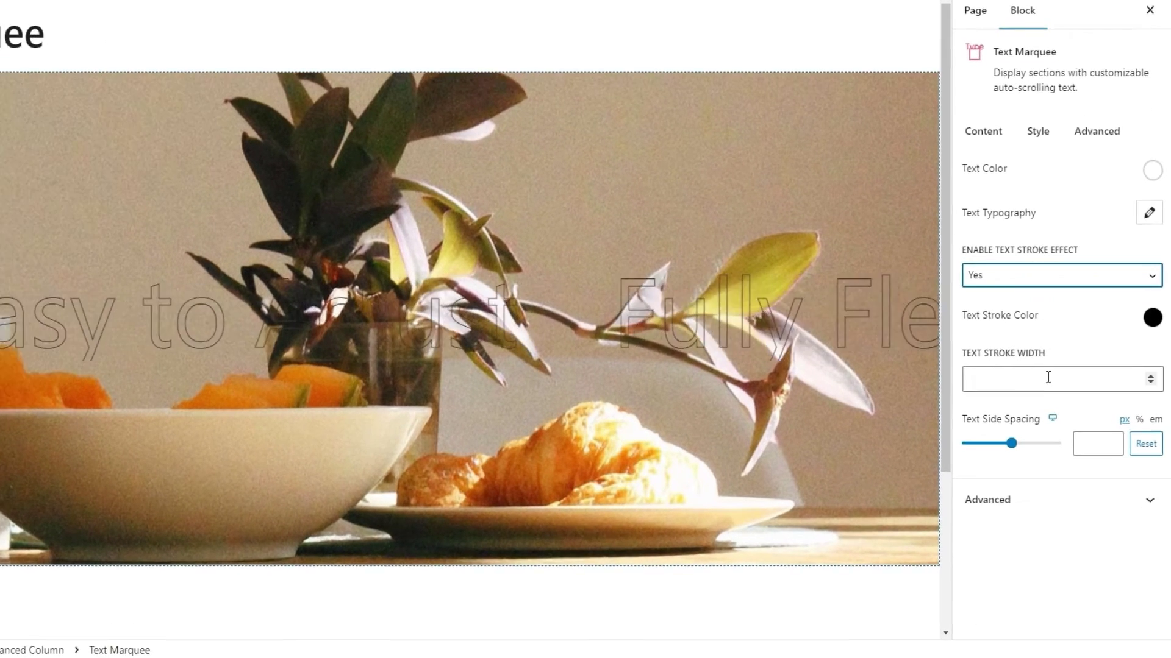
click(1063, 419)
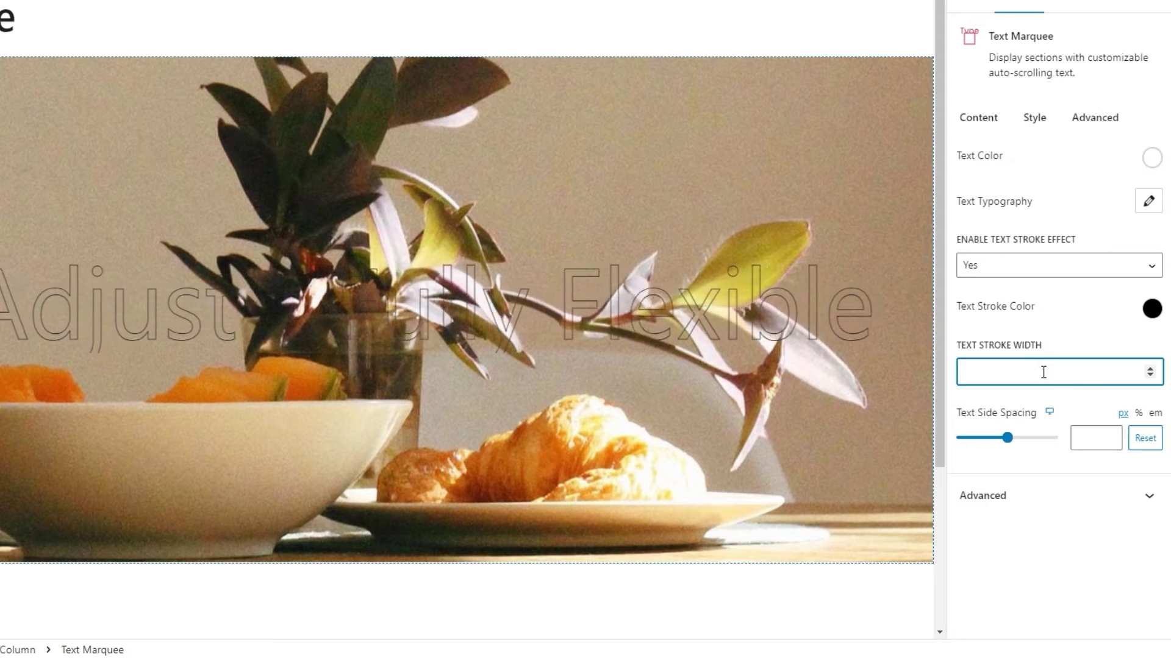
text(3)
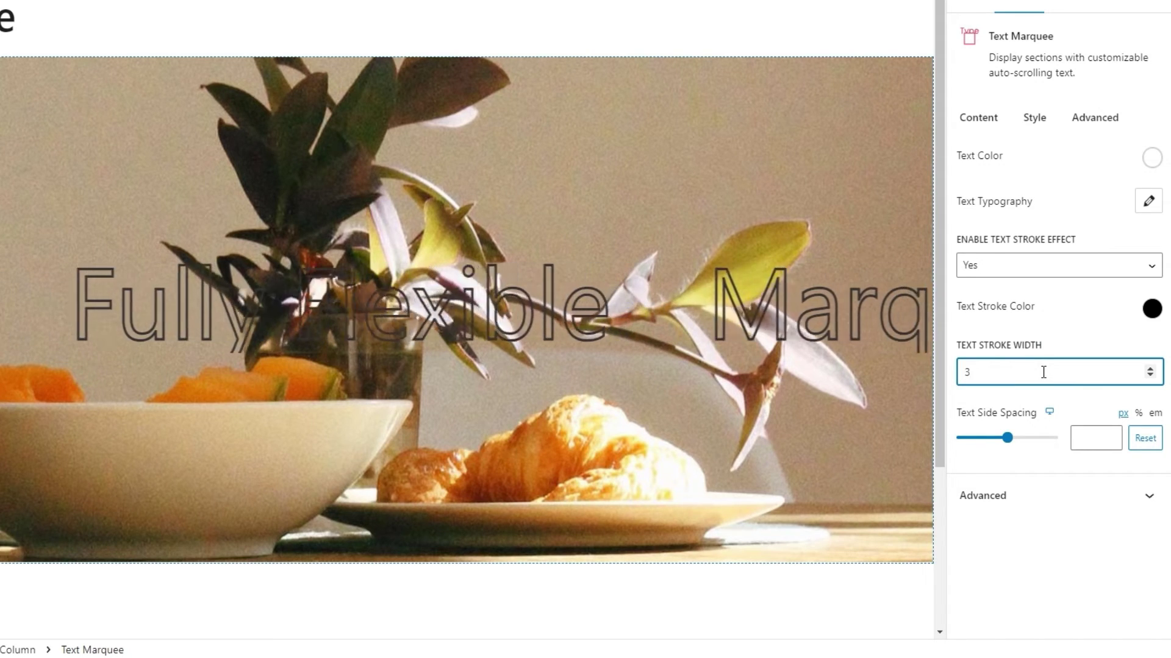
click(1152, 308)
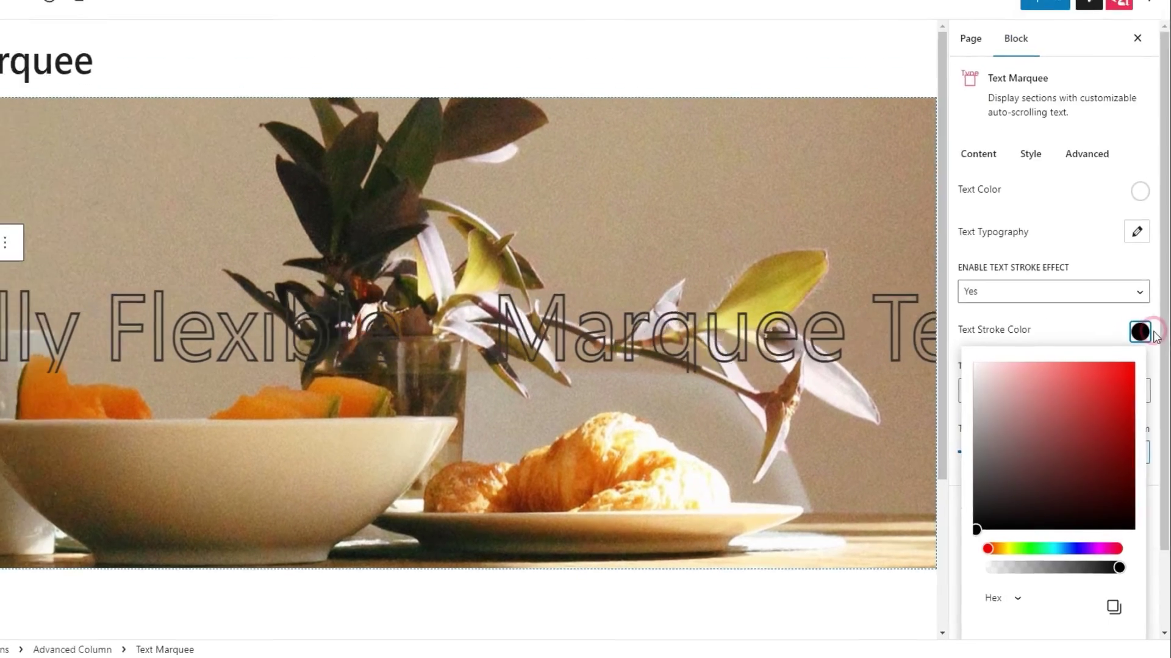
click(1080, 350)
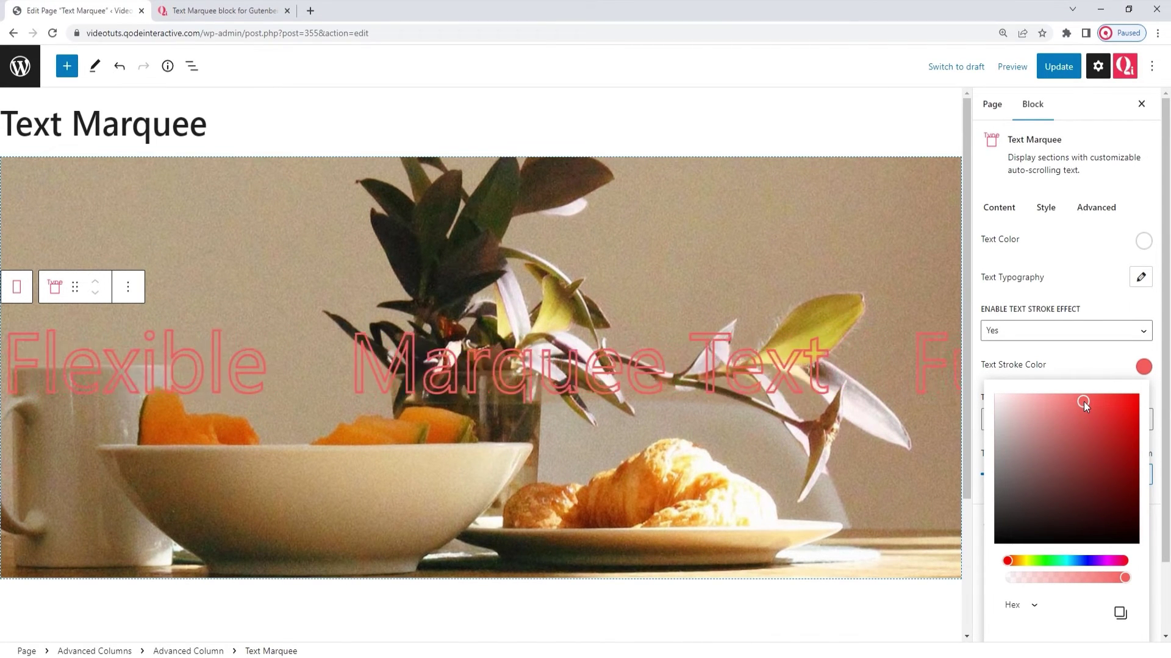
scroll(1089, 485, down, 2)
click(1040, 616)
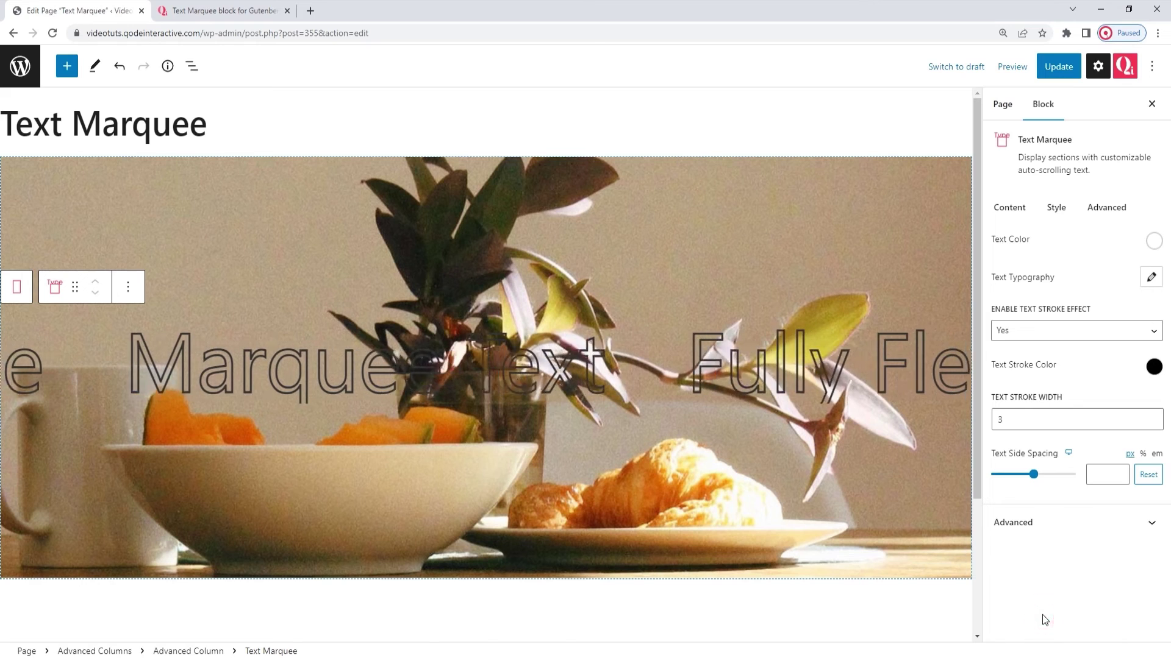
click(1077, 420)
key(BackSpace)
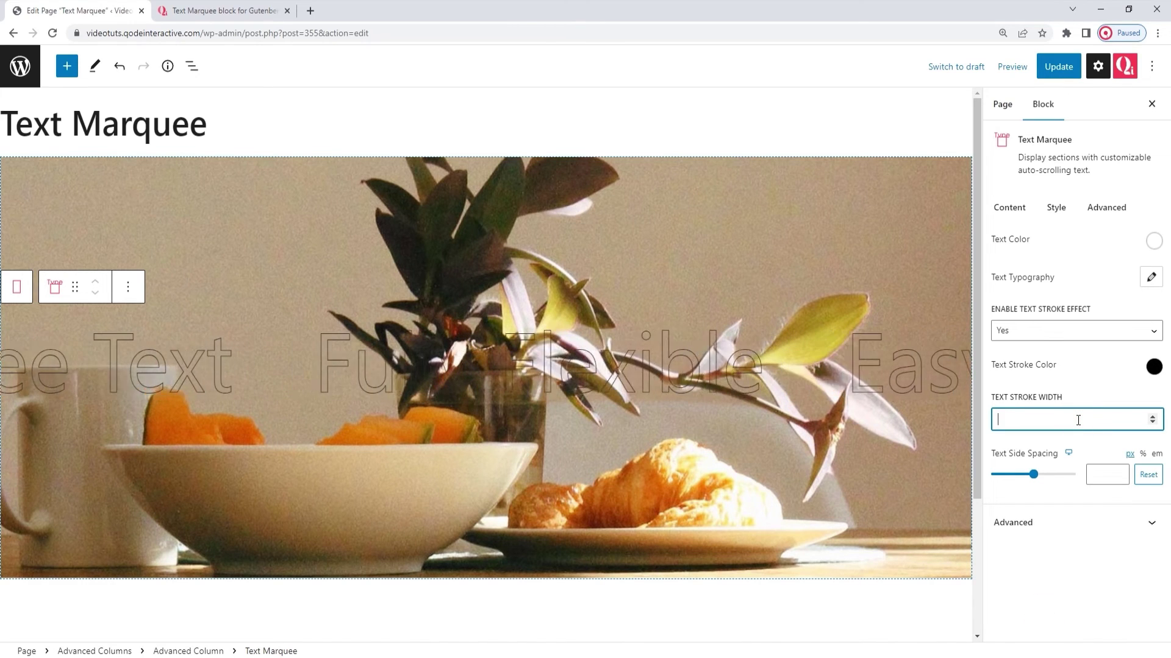
click(1078, 332)
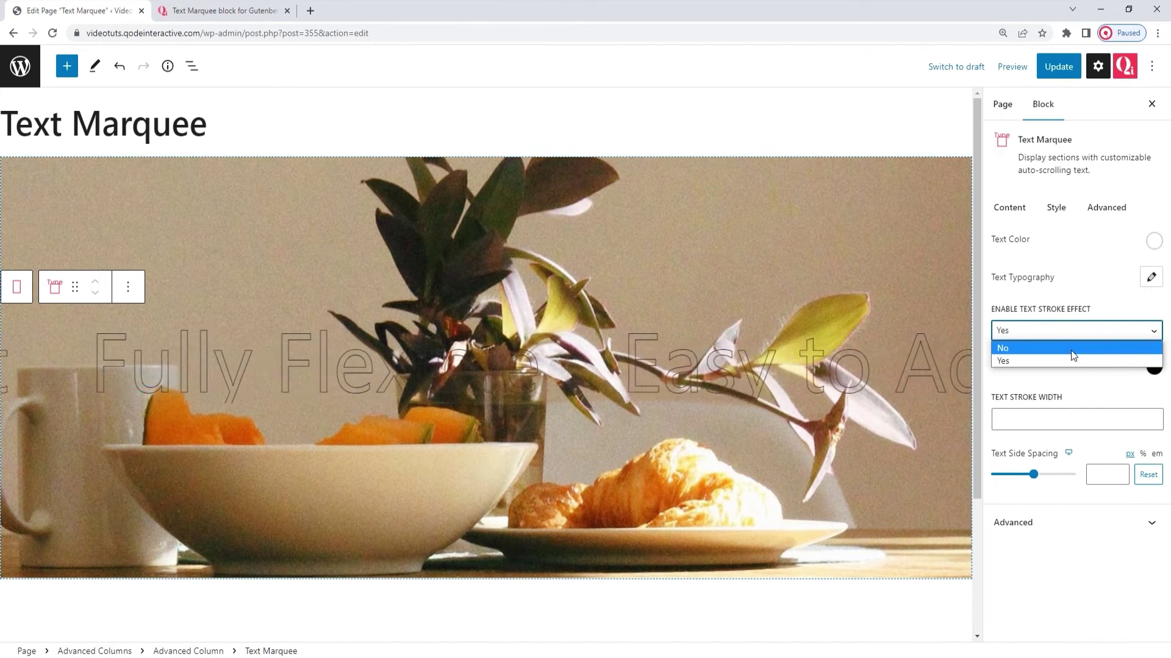
click(1071, 350)
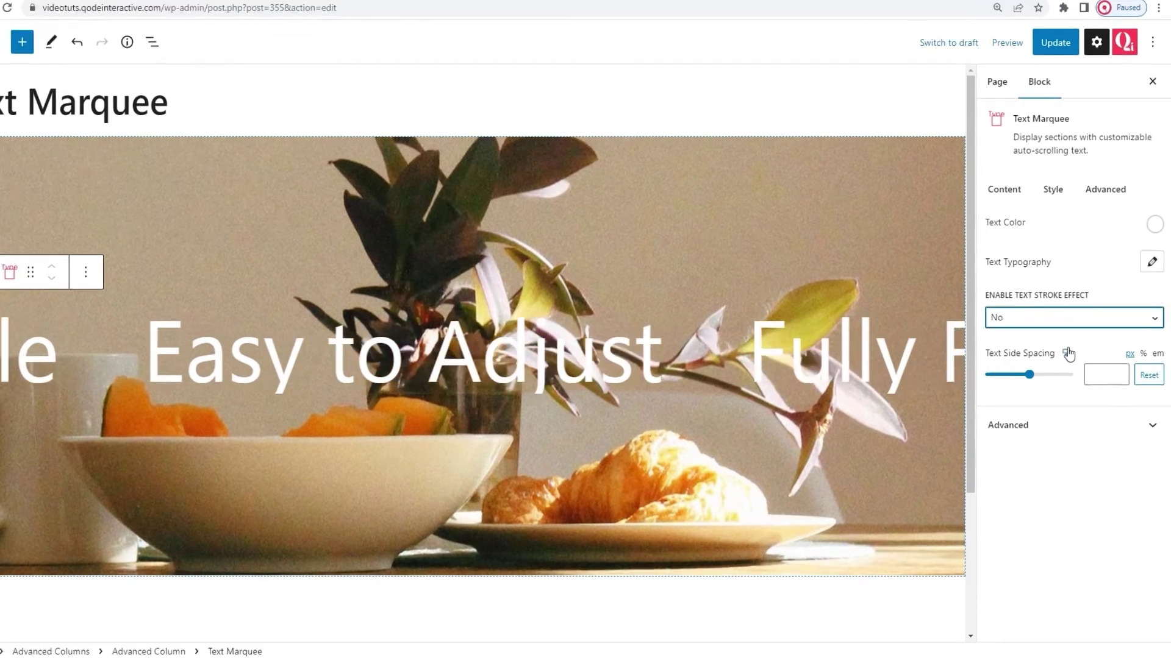
Set Text Side Spacing to 150, then change it to 67 px
click(1090, 374)
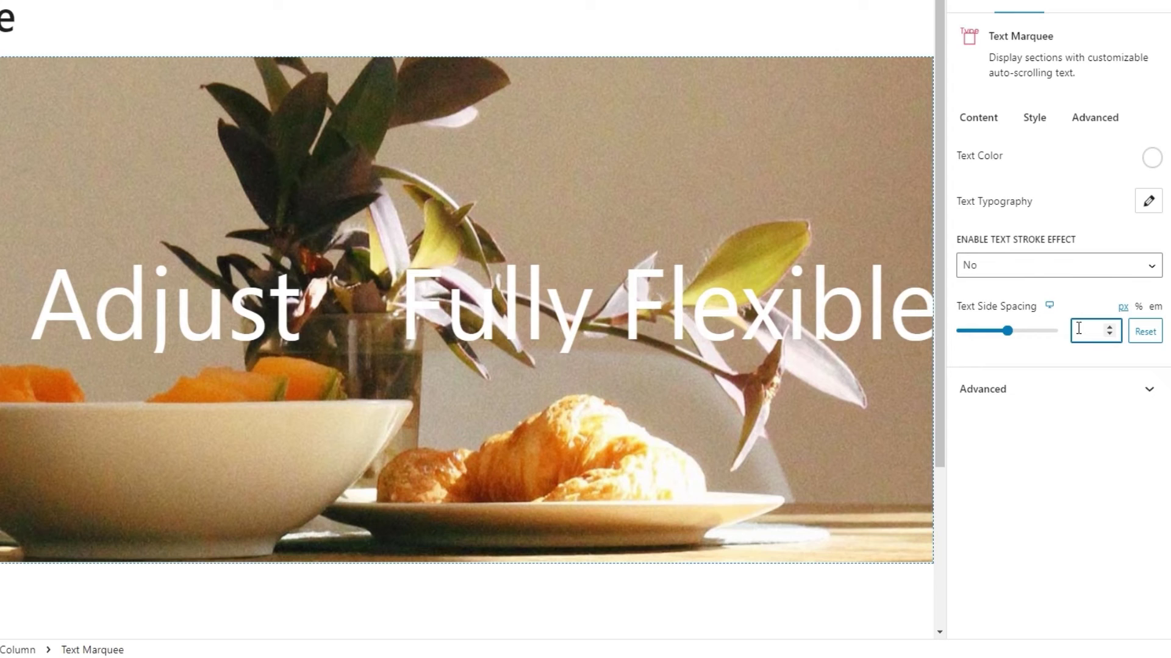
text(150)
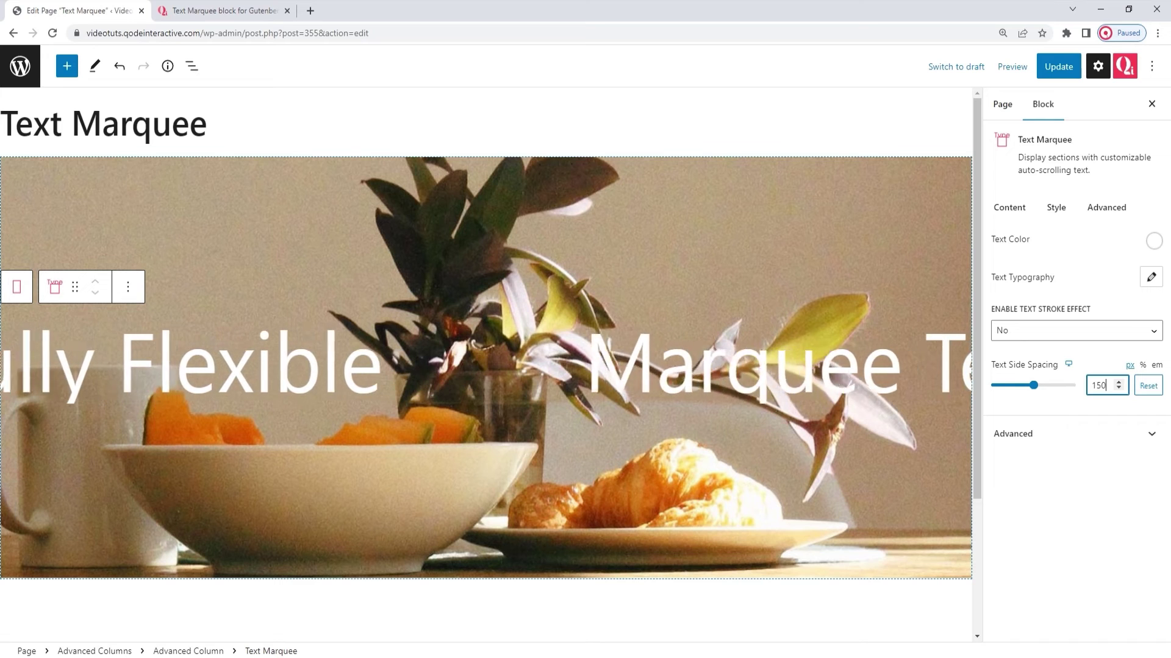
double_click(1098, 385)
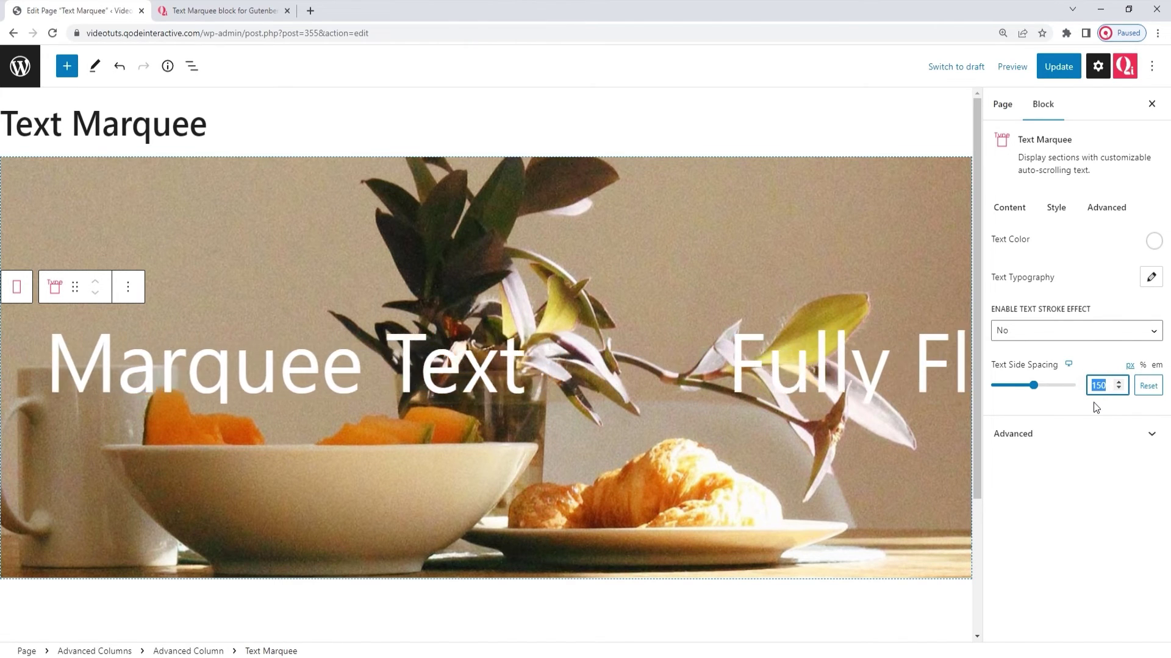
text(67)
click(1094, 403)
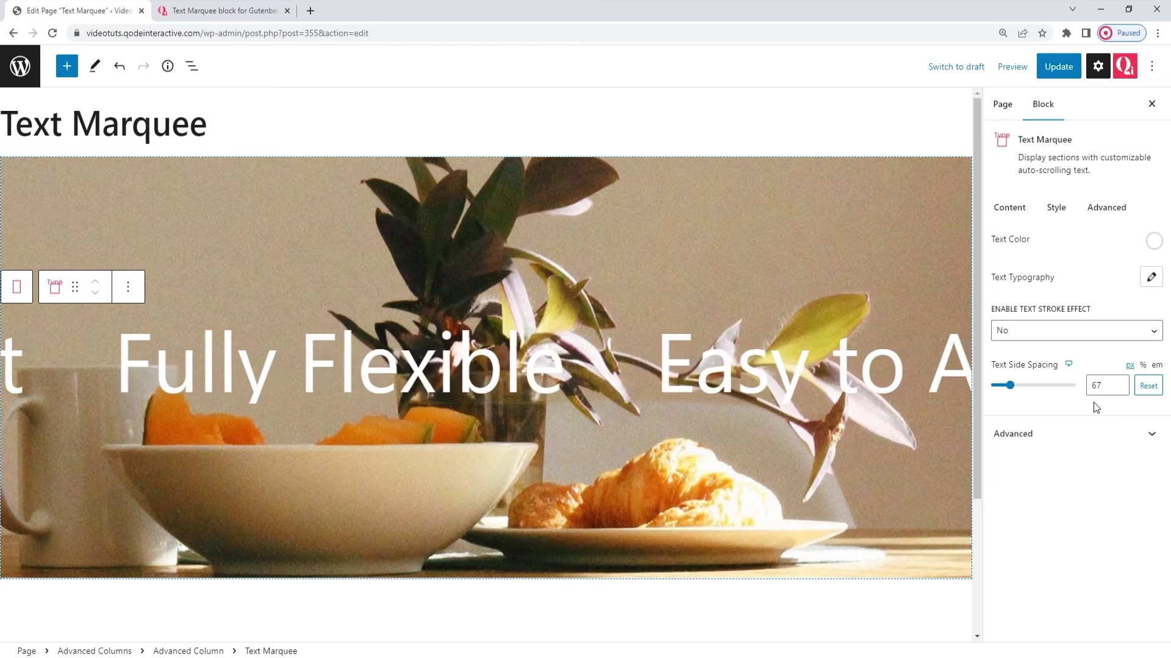
click(1106, 207)
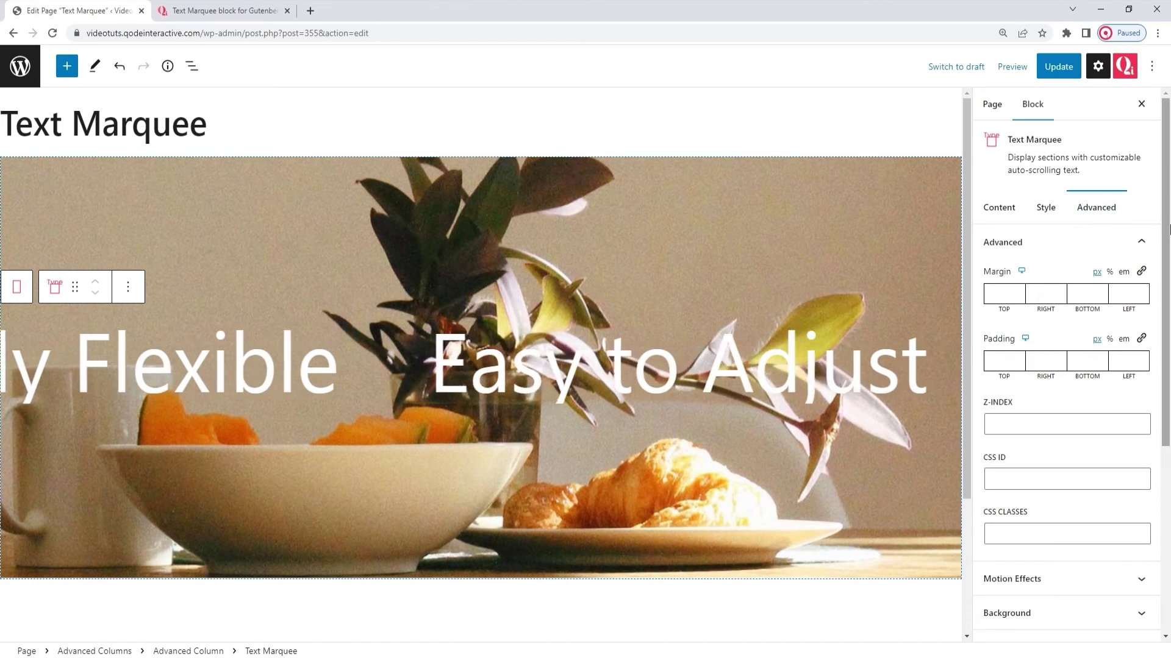
Review the Advanced panel's margin and padding settings, then update the Text Marquee page
drag(1169, 228, 1169, 390)
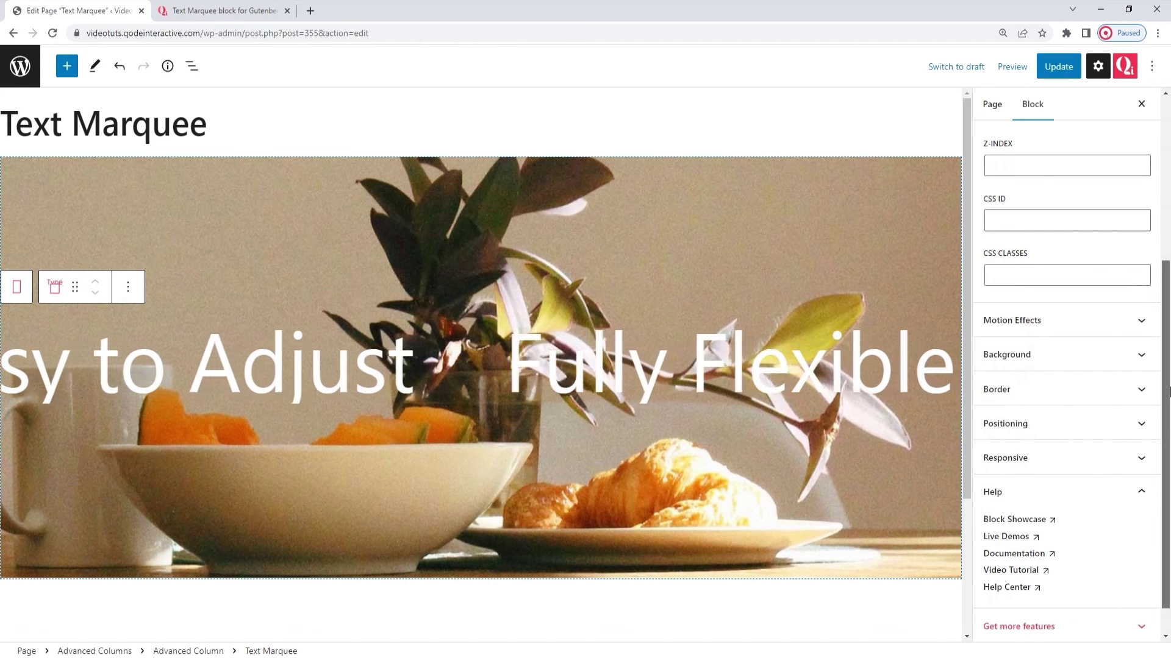
drag(1169, 390, 1169, 237)
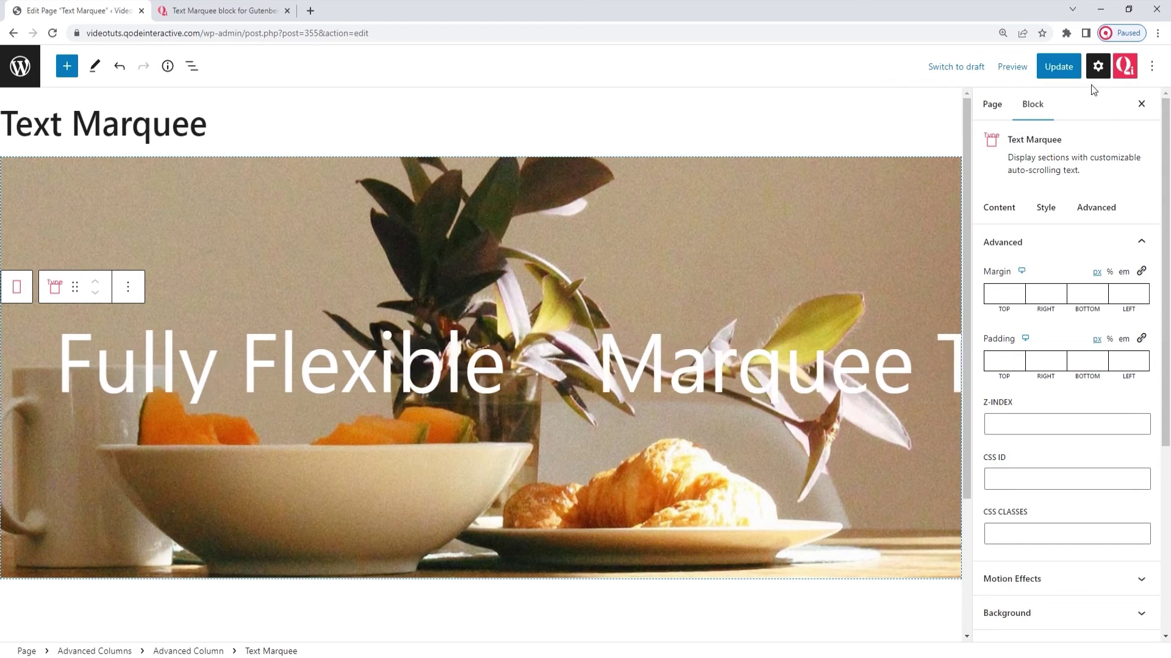
click(1067, 71)
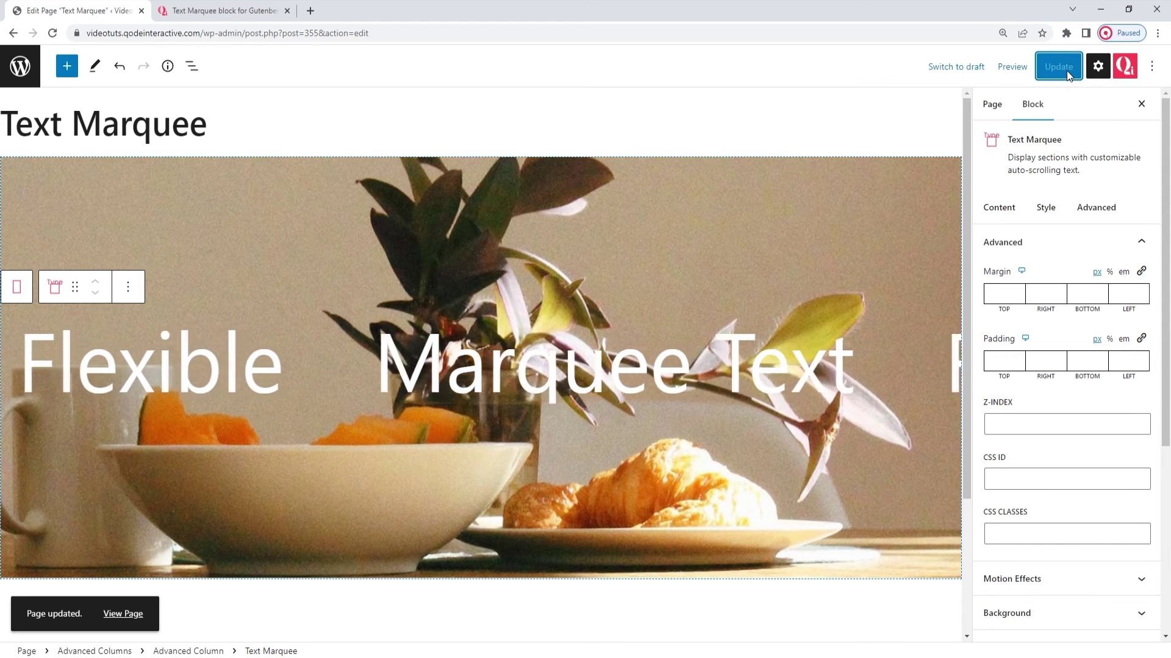
Return to the 'Text Marquee block for Gutenberg' product page and scroll to Simple & effective
click(284, 6)
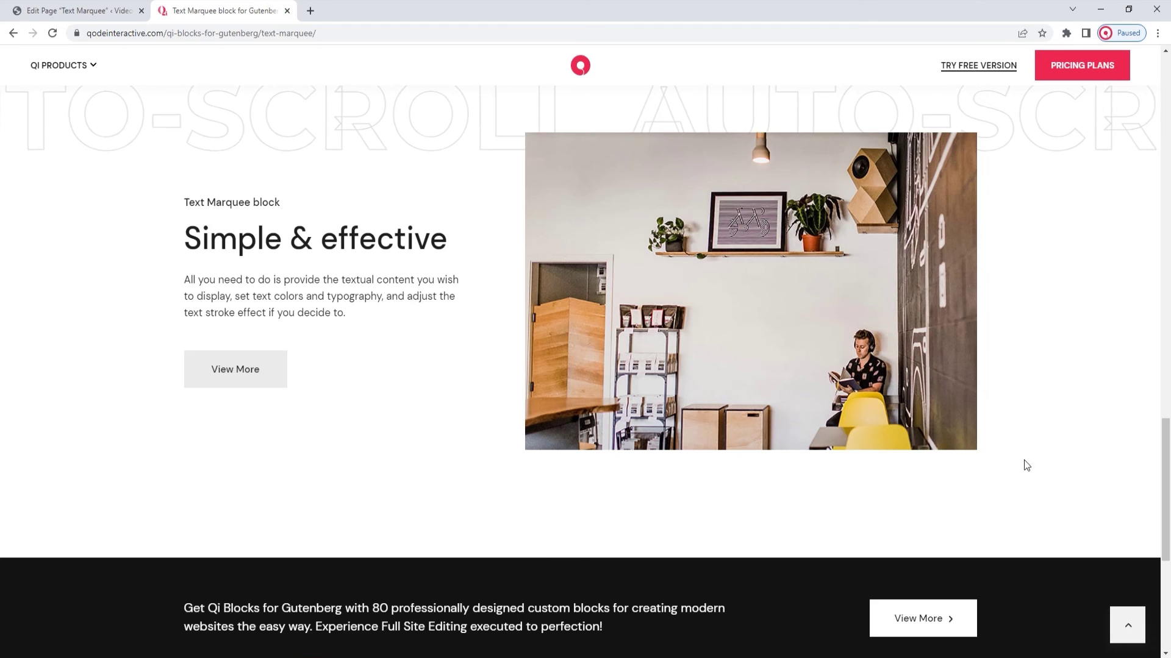
click(1135, 631)
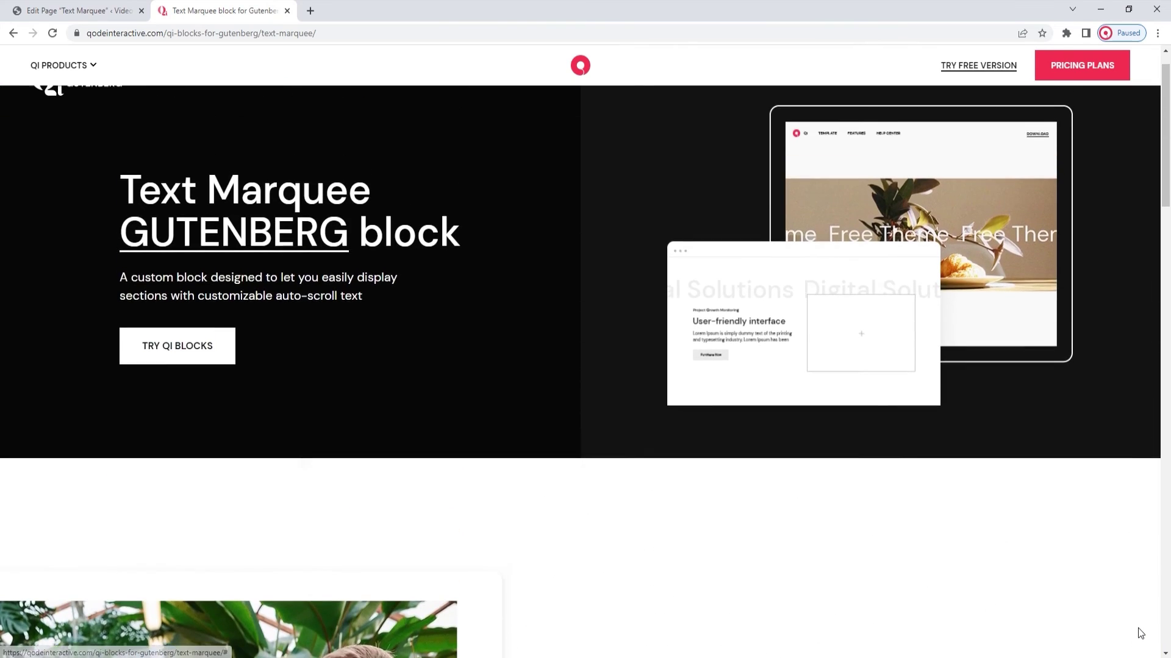
drag(1168, 181, 1168, 545)
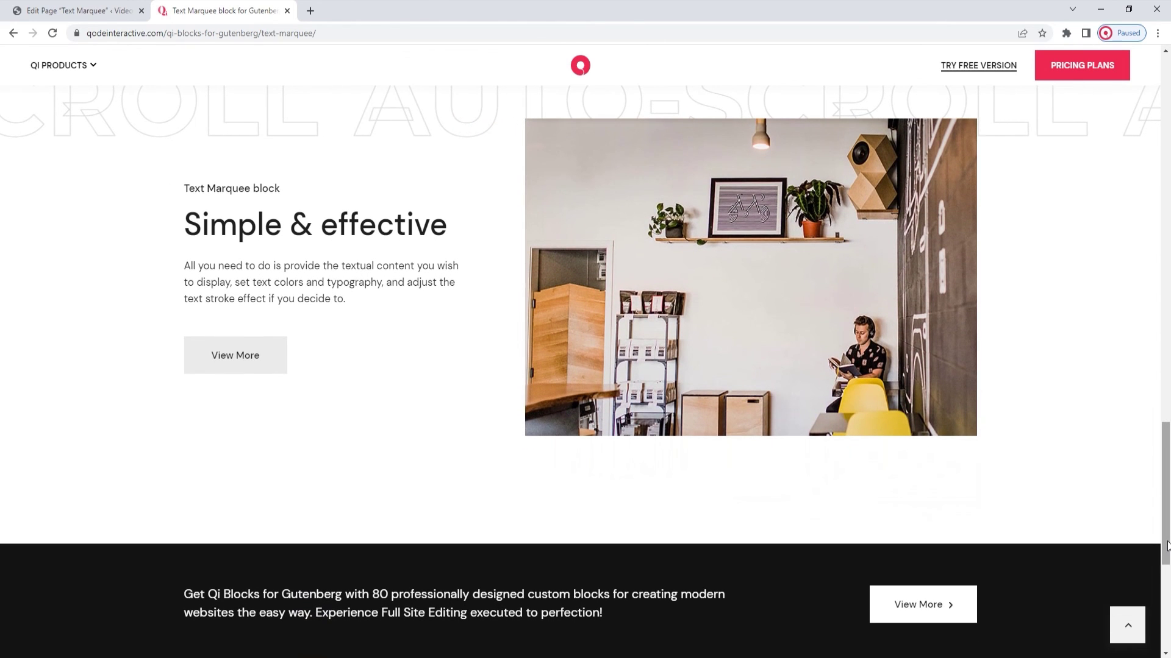